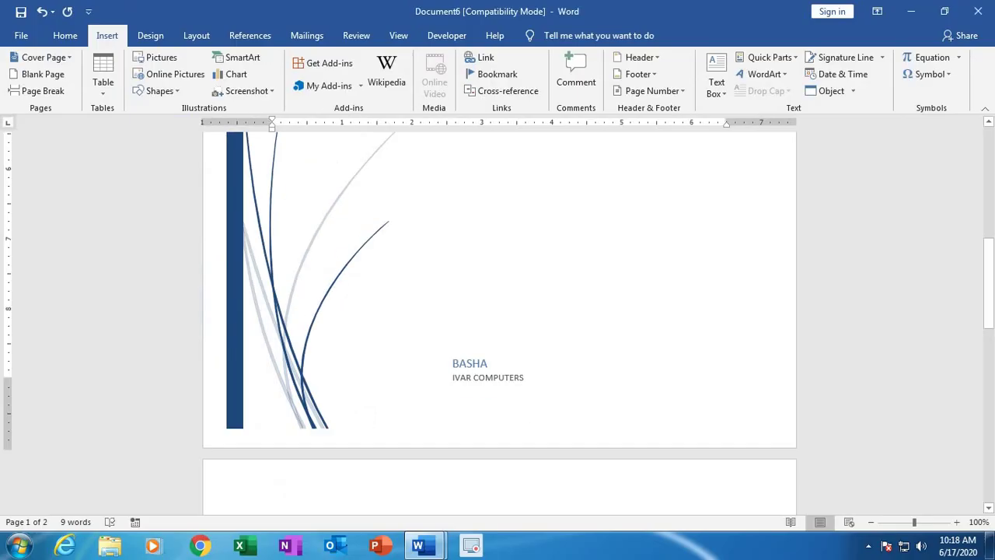
- Insert two blank pages at the start of the page that follows the cover page
scroll(499, 323, up, 8)
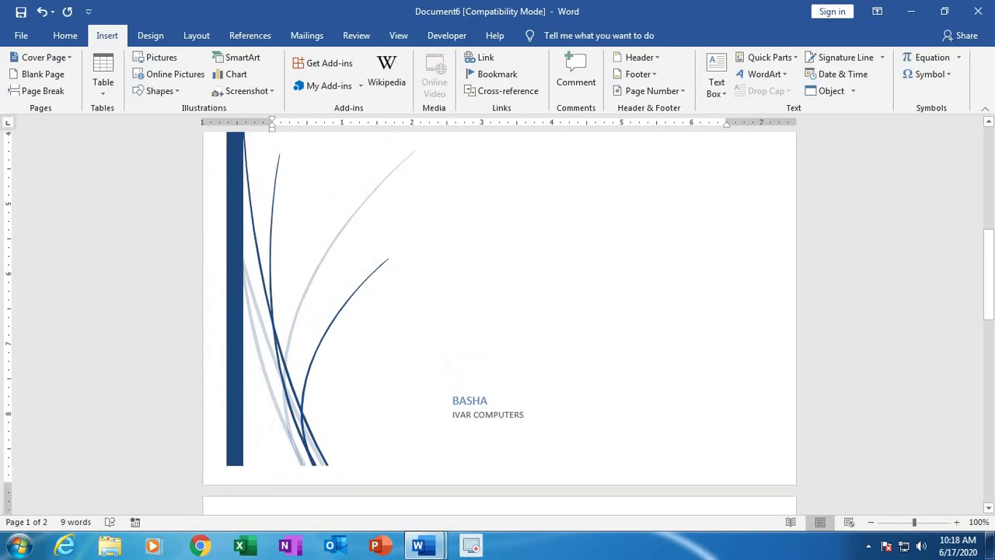
scroll(499, 323, down, 15)
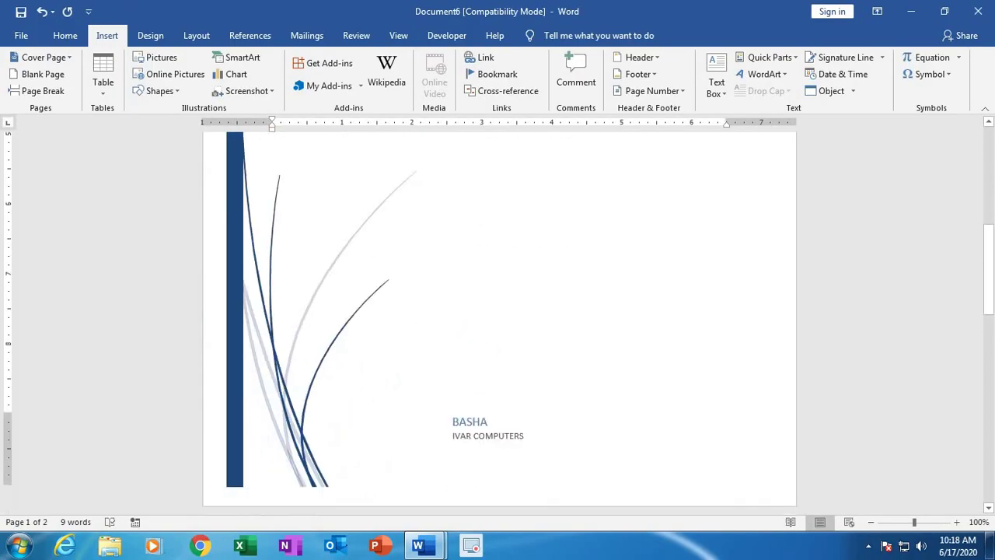
click(273, 255)
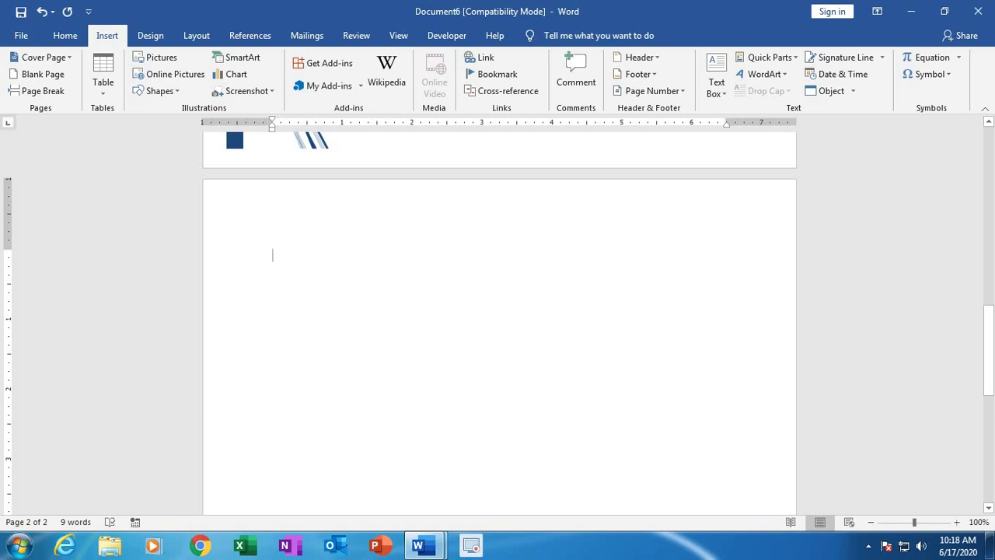
scroll(499, 323, up, 10)
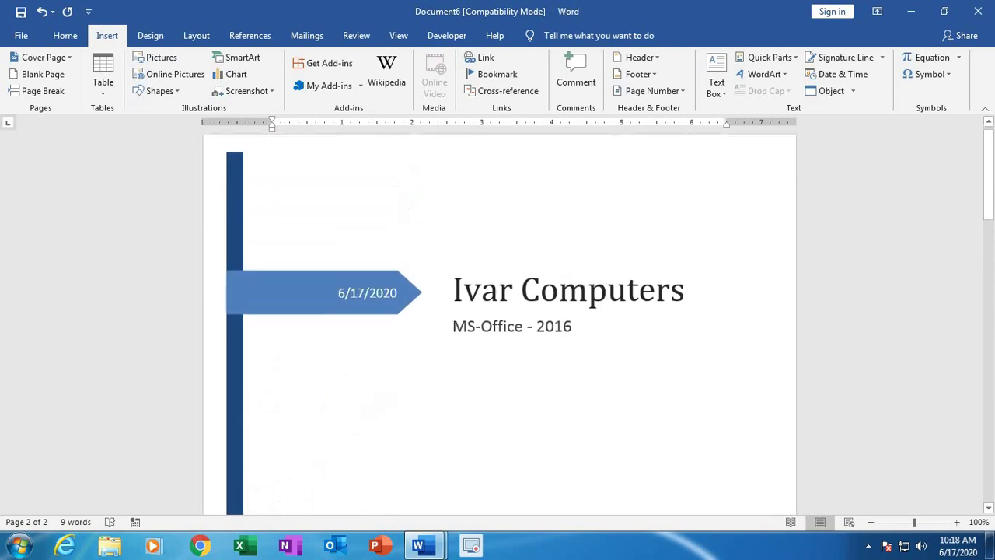
scroll(499, 322, up, 1)
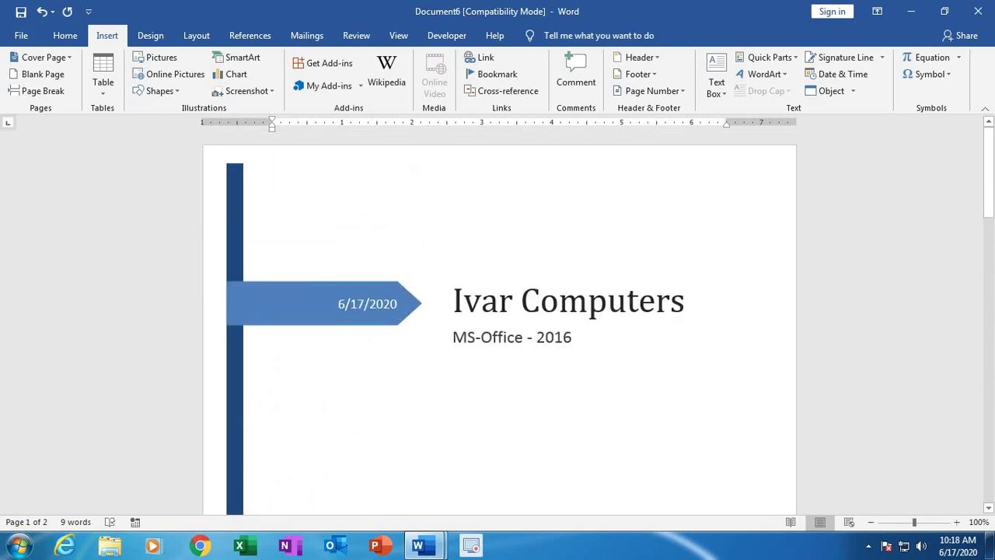
scroll(499, 322, down, 10)
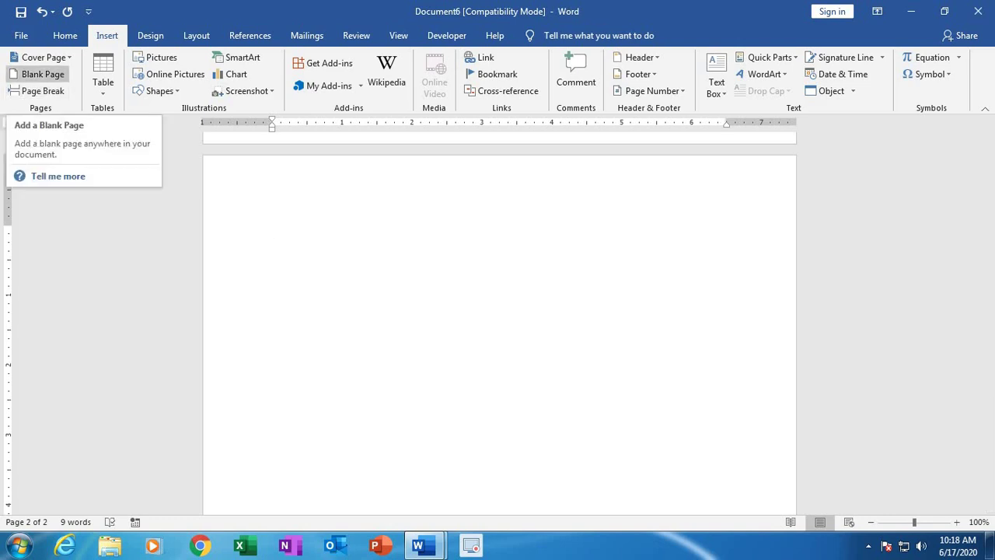
click(42, 74)
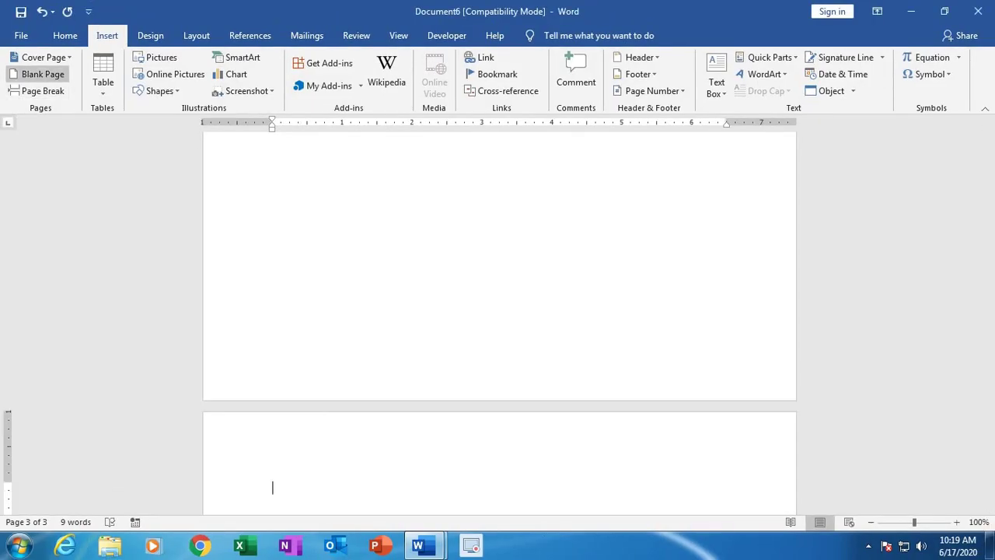
click(37, 73)
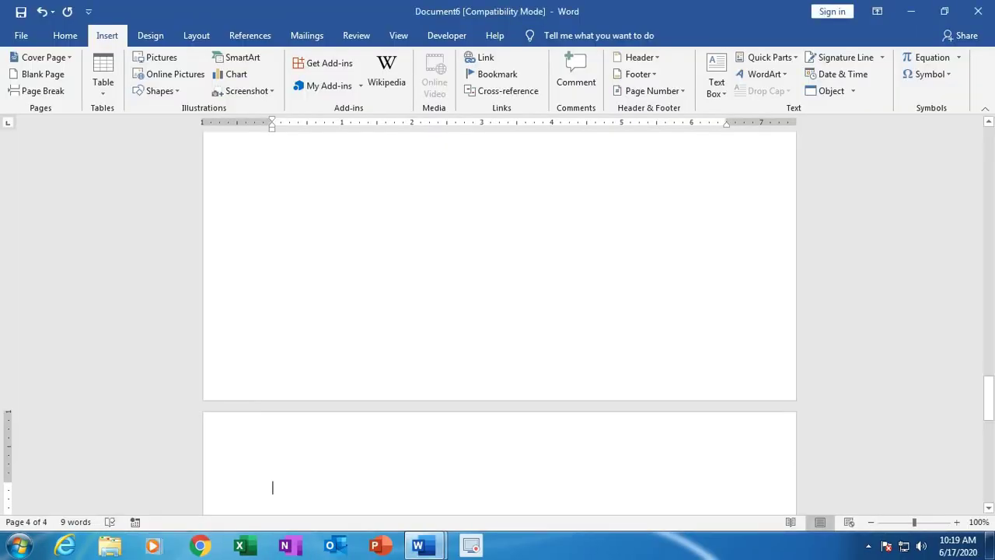
- Insert a page break at the beginning of the page directly after the cover page
scroll(499, 319, up, 10)
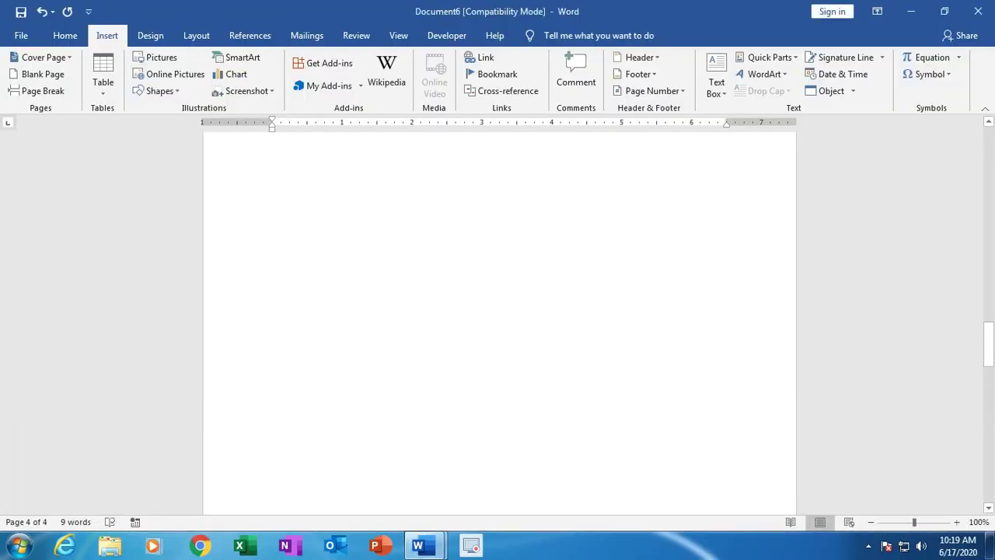
scroll(499, 318, up, 5)
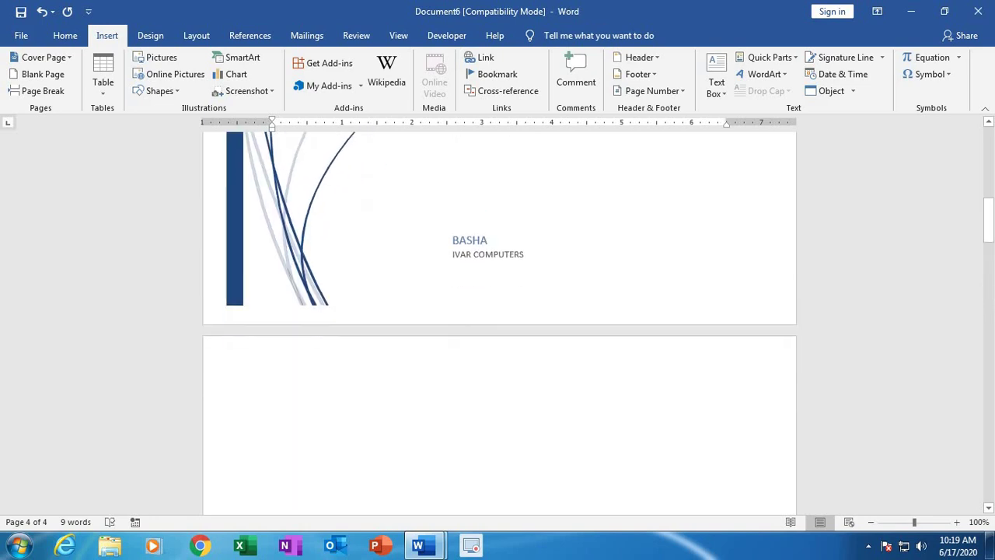
scroll(499, 319, down, 3)
click(272, 292)
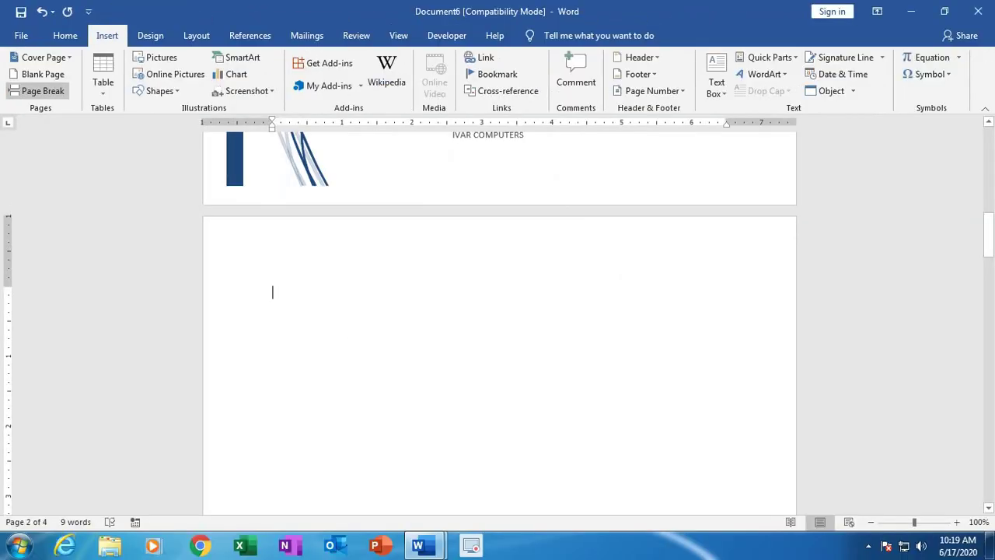
click(86, 84)
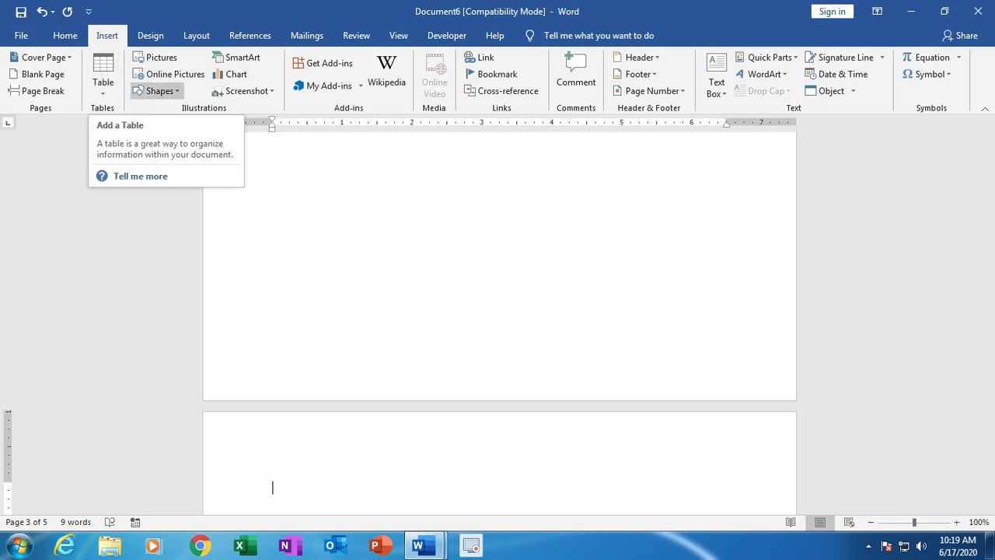
- Insert the Jellyfish picture from the Sample Pictures folder into the blank pages after the cover page
scroll(273, 466, up, 3)
scroll(500, 311, up, 5)
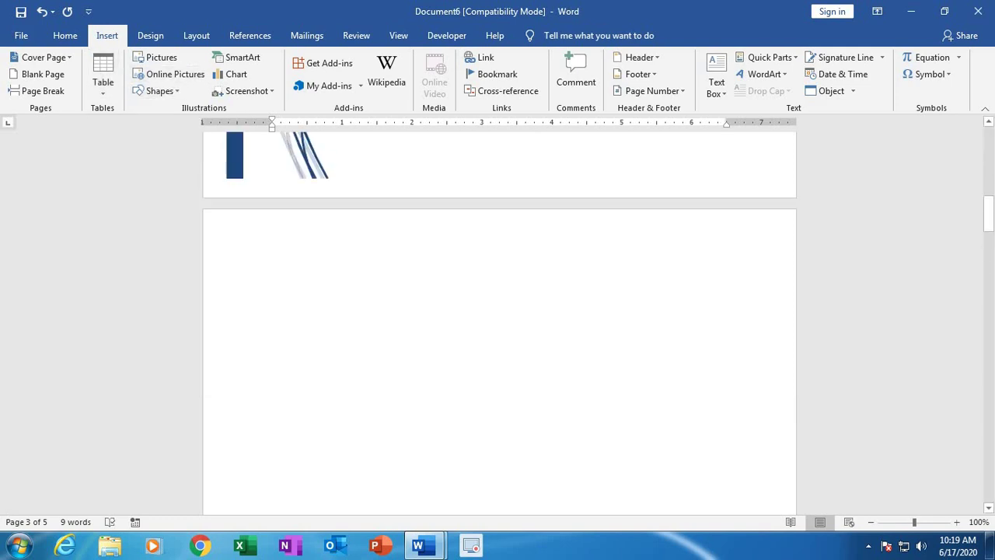
scroll(500, 311, down, 3)
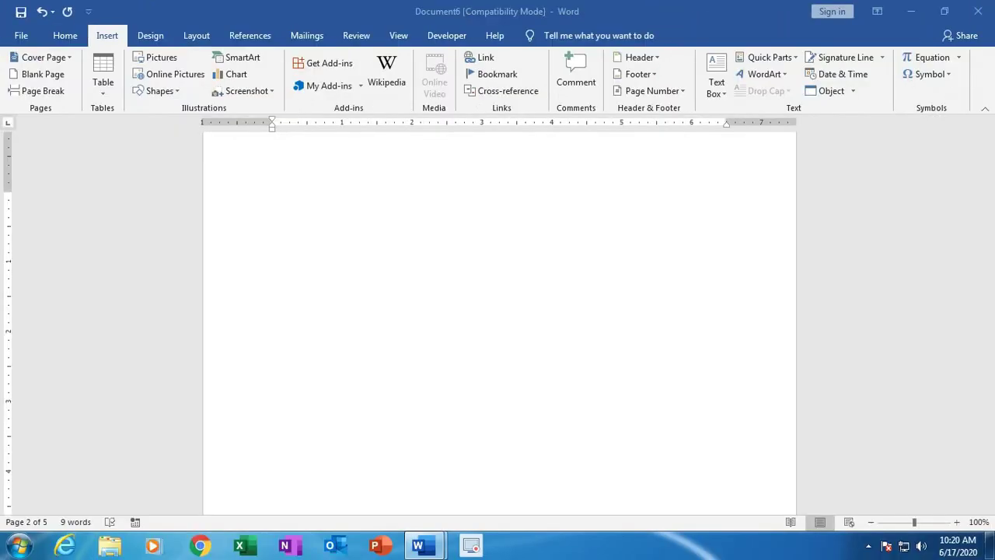
click(156, 57)
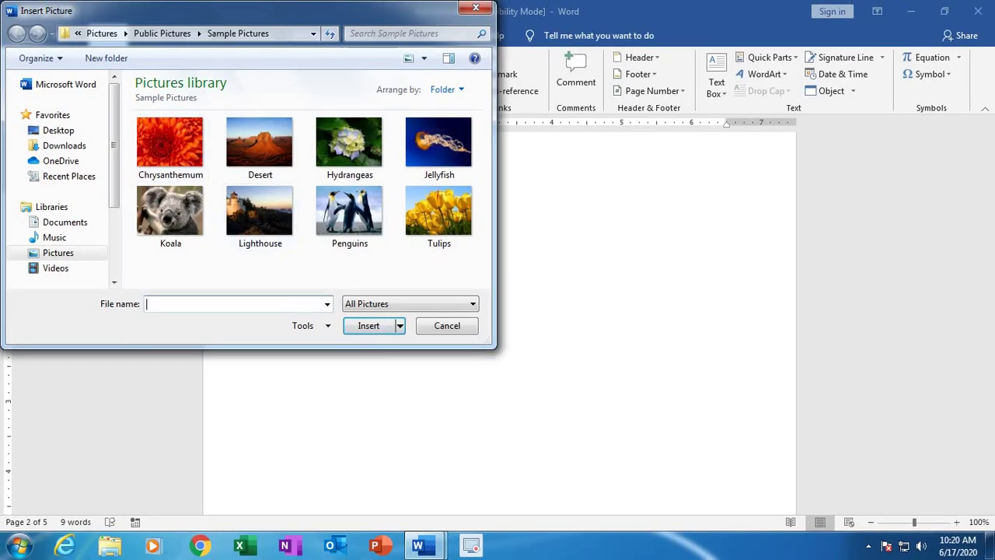
click(438, 143)
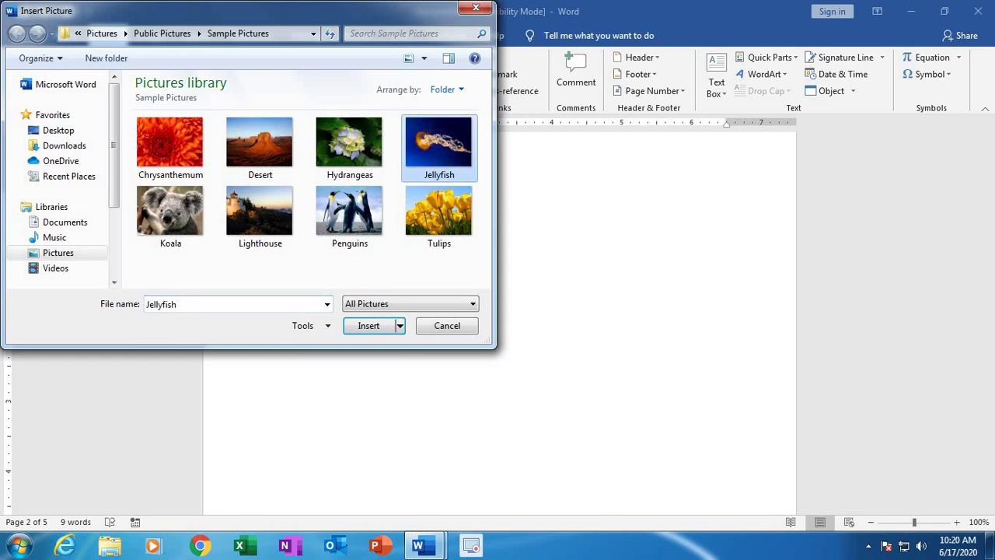
key(Return)
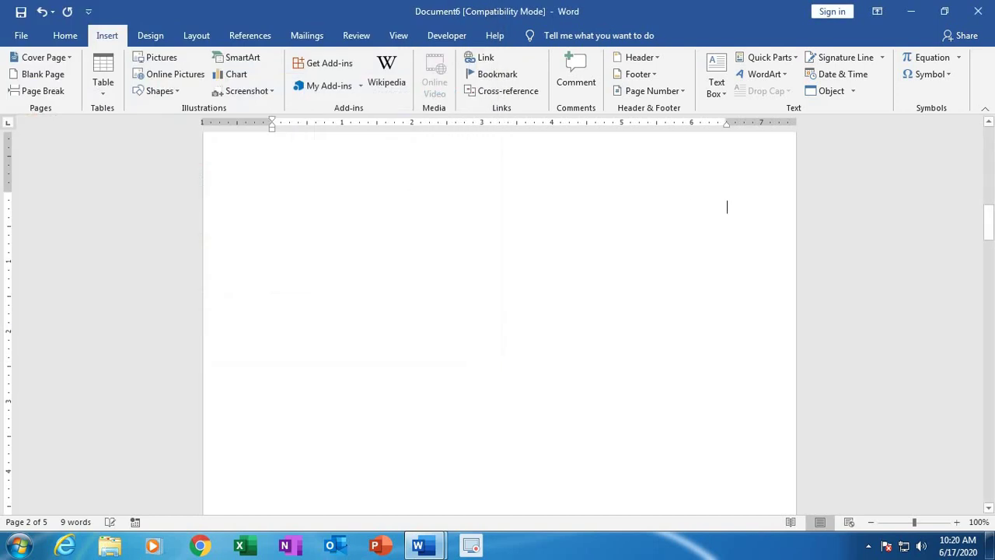
scroll(499, 326, down, 2)
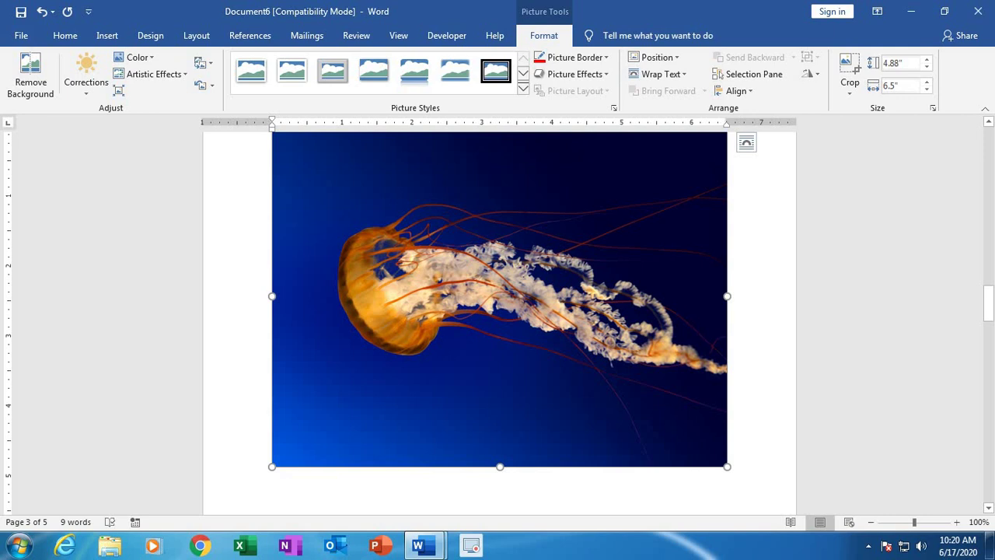
scroll(499, 327, up, 1)
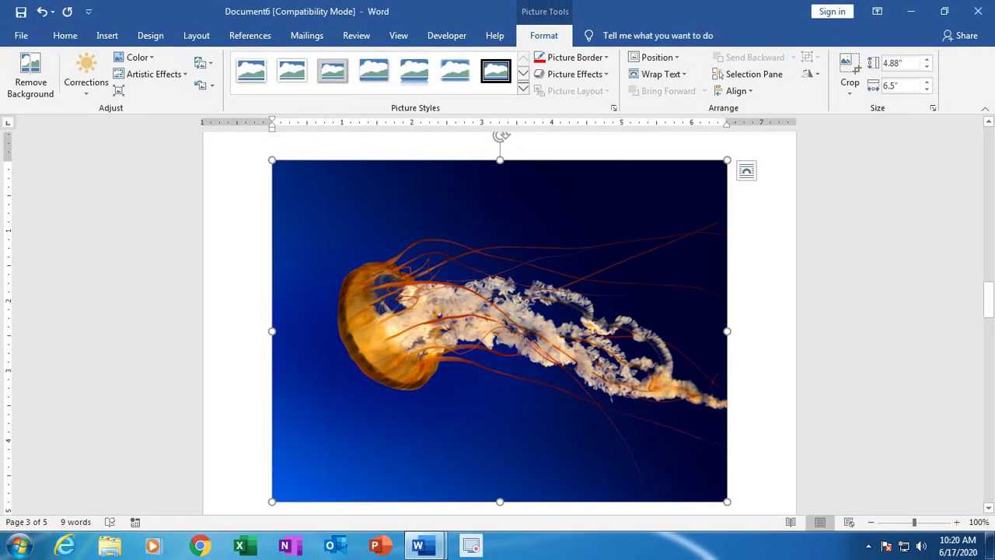
- Shrink the jellyfish picture proportionally to about 1.04" high by 1.39" wide and deselect it
click(887, 97)
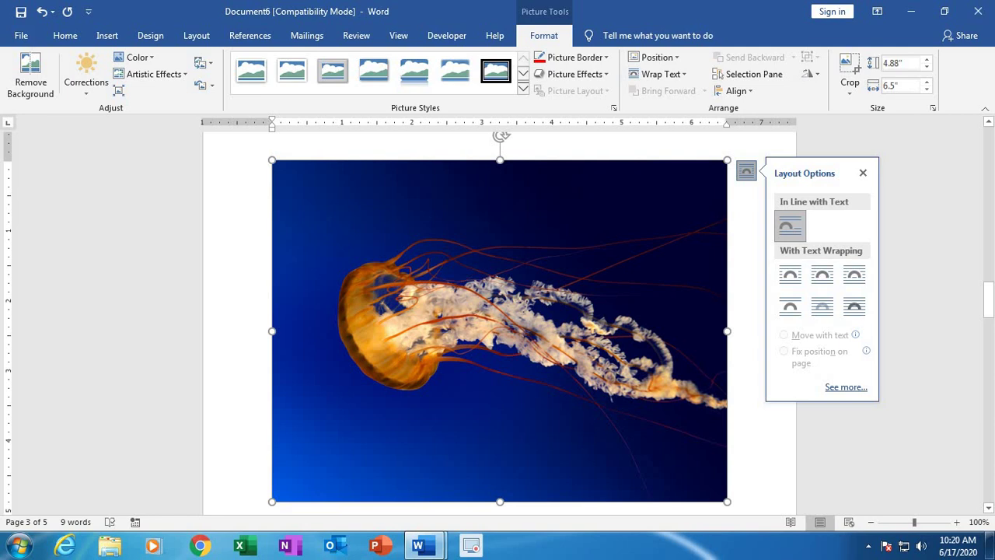
drag(726, 501, 476, 314)
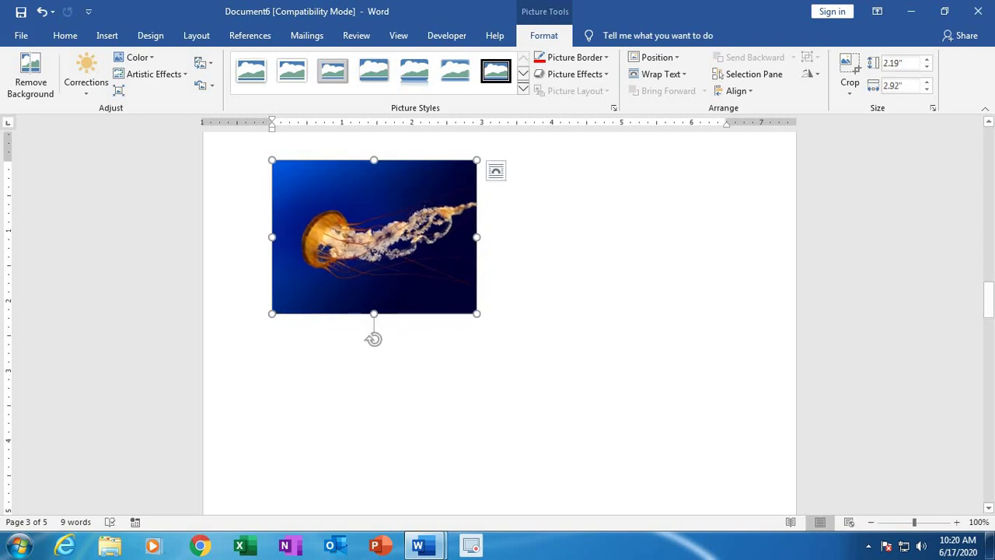
drag(476, 313, 369, 233)
click(273, 250)
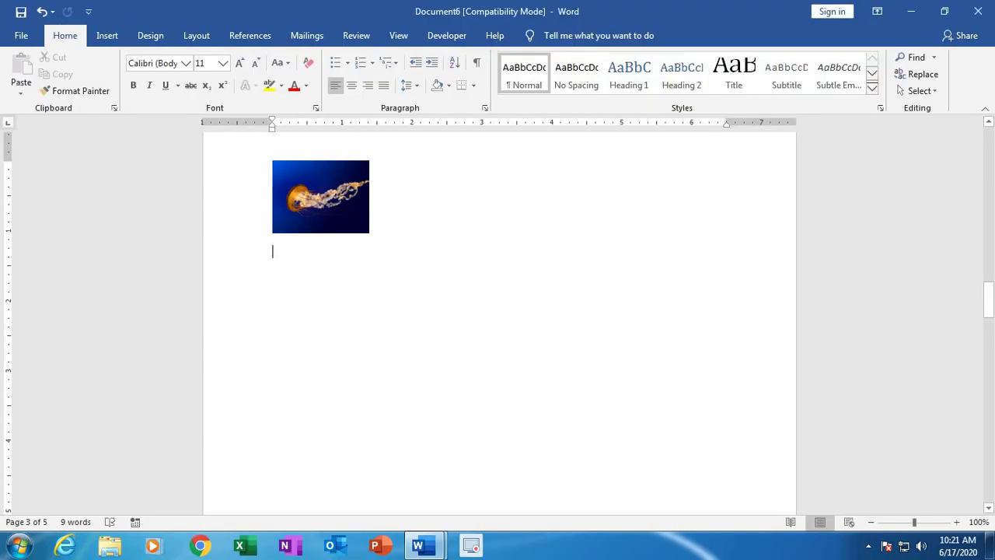
- Examine the in-line and text-wrapping choices in the jellyfish picture's layout options
click(320, 196)
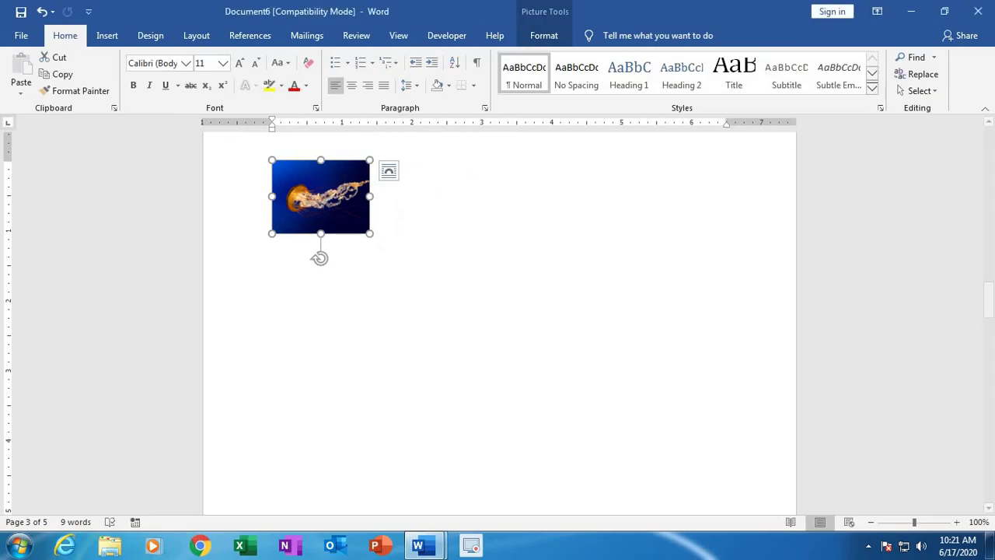
click(437, 133)
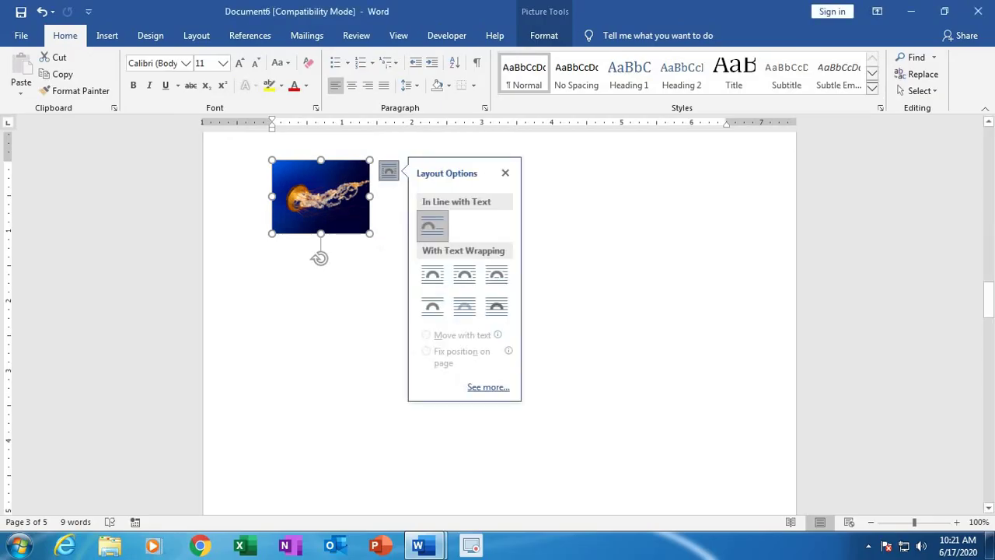
click(412, 276)
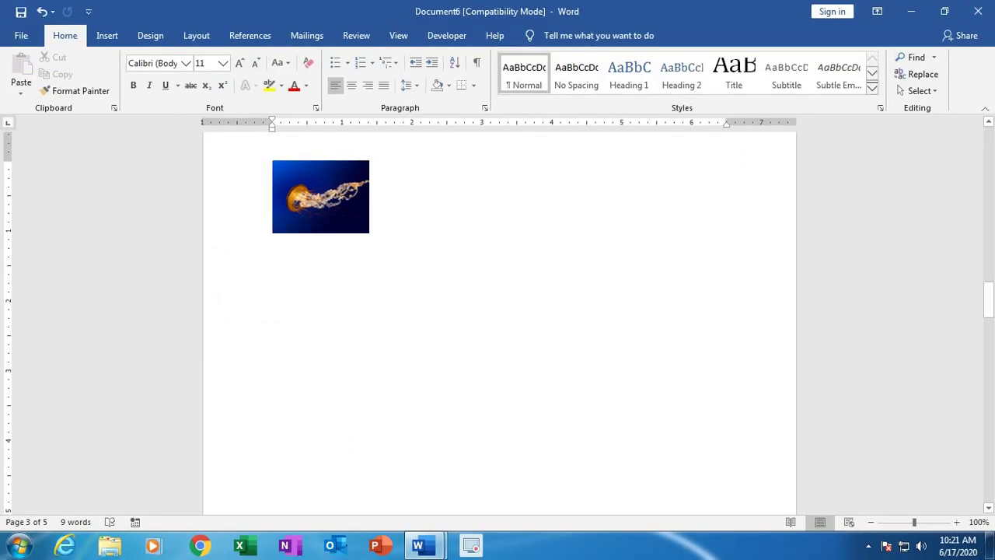
click(320, 196)
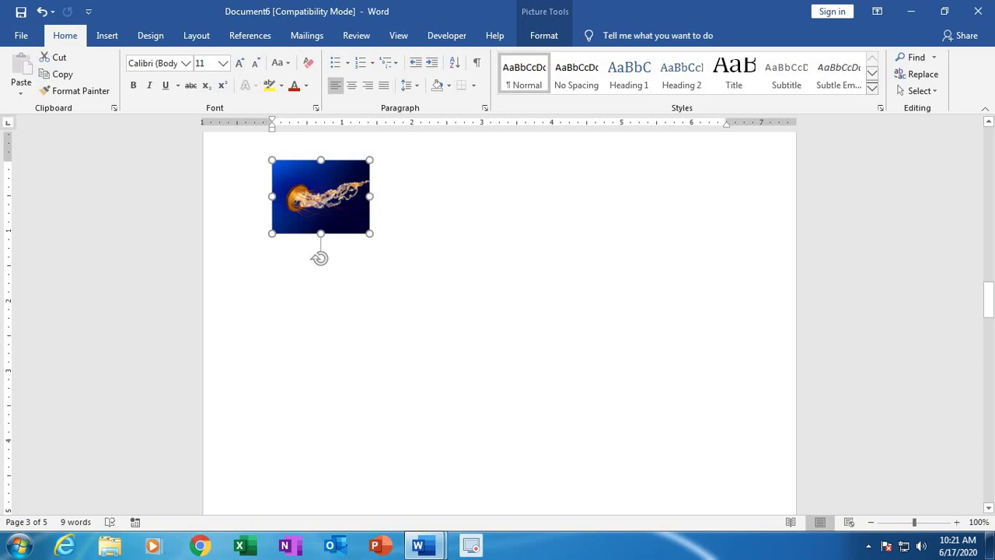
key(Escape)
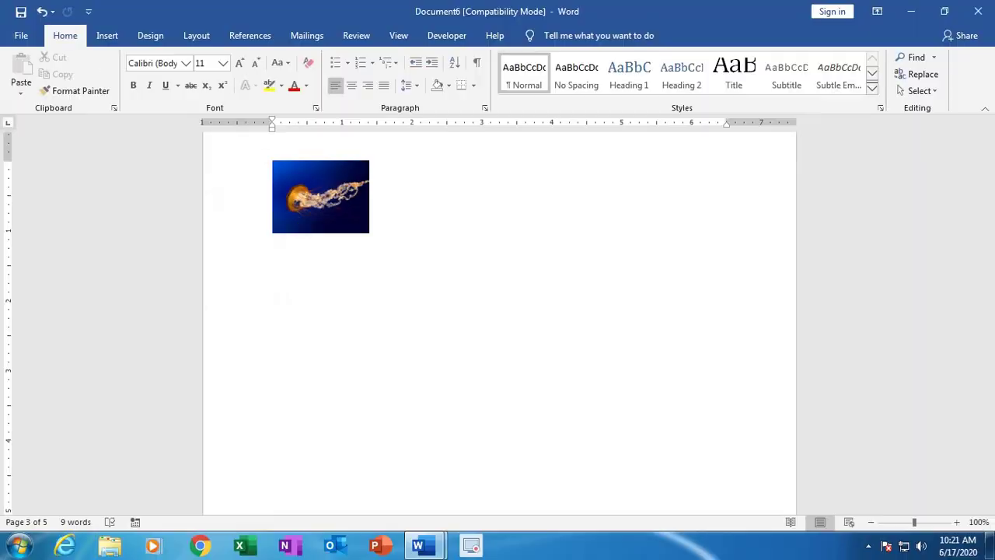
click(320, 196)
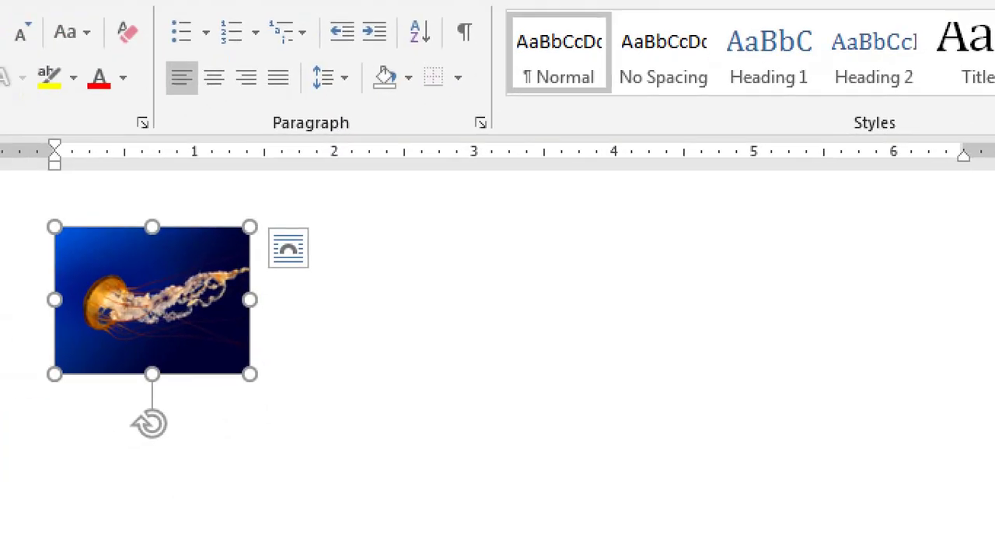
click(288, 248)
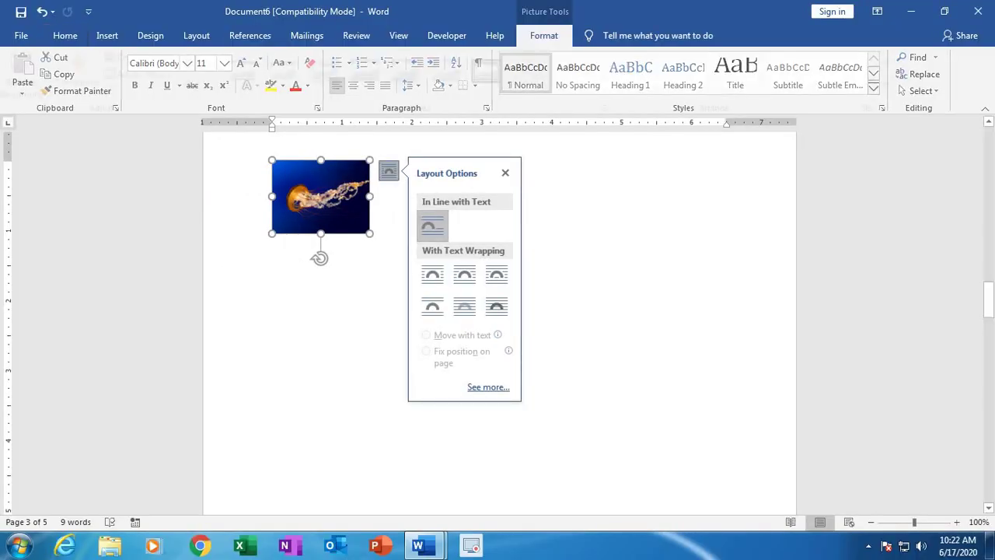
- Apply the brightness/contrast correction preset one level brighter than the current one, at the same contrast, to the jellyfish picture
click(544, 35)
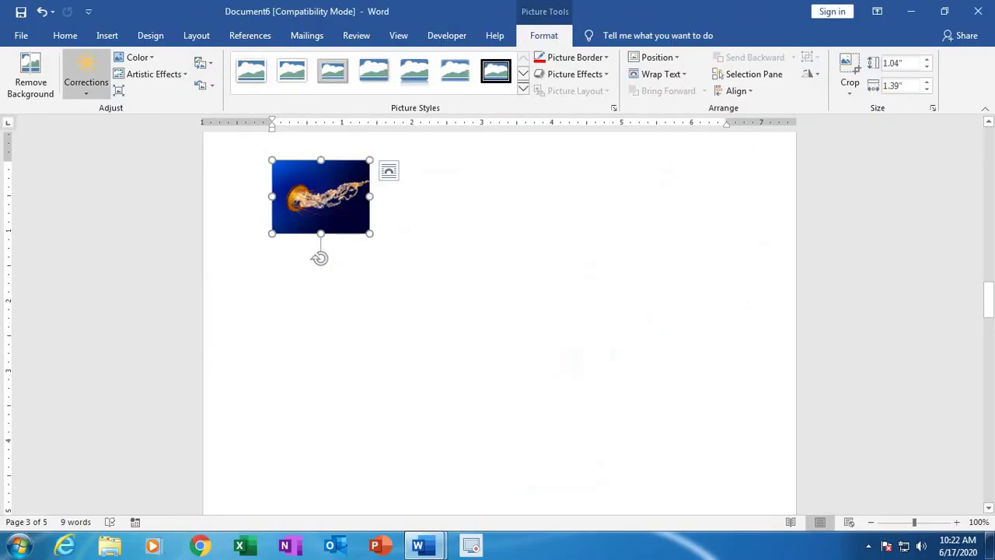
click(87, 78)
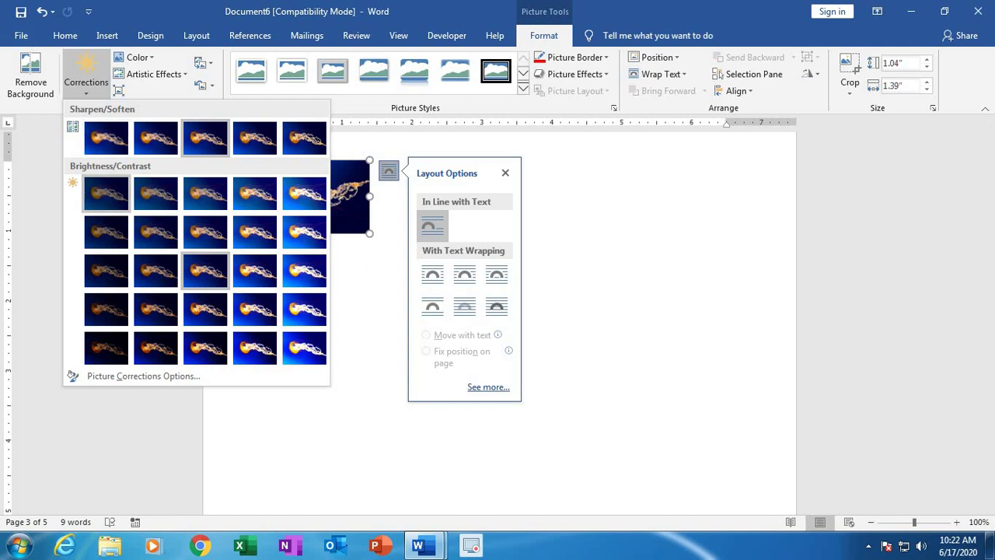
click(250, 280)
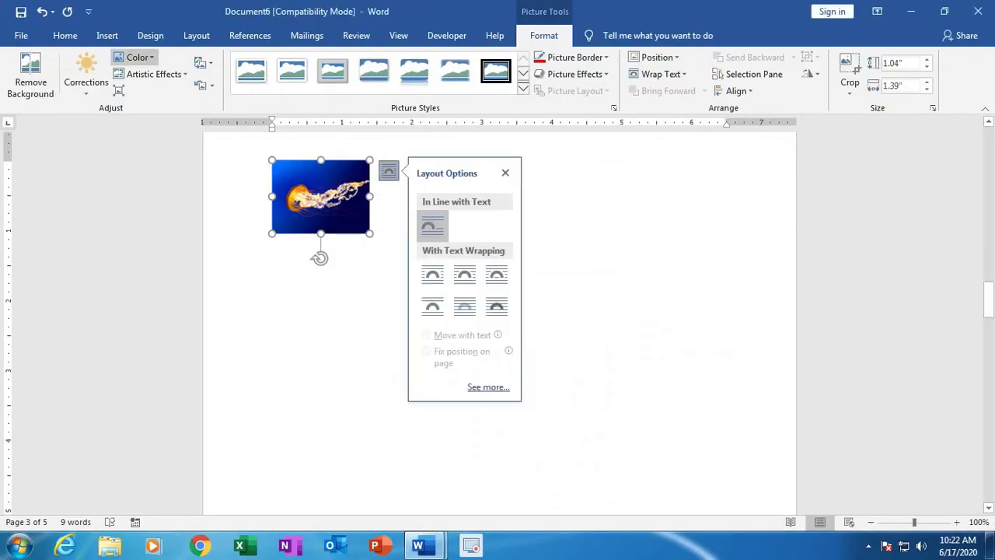
key(Escape)
- Recolor the jellyfish picture with Olive Green, Accent color 3 Light
click(137, 57)
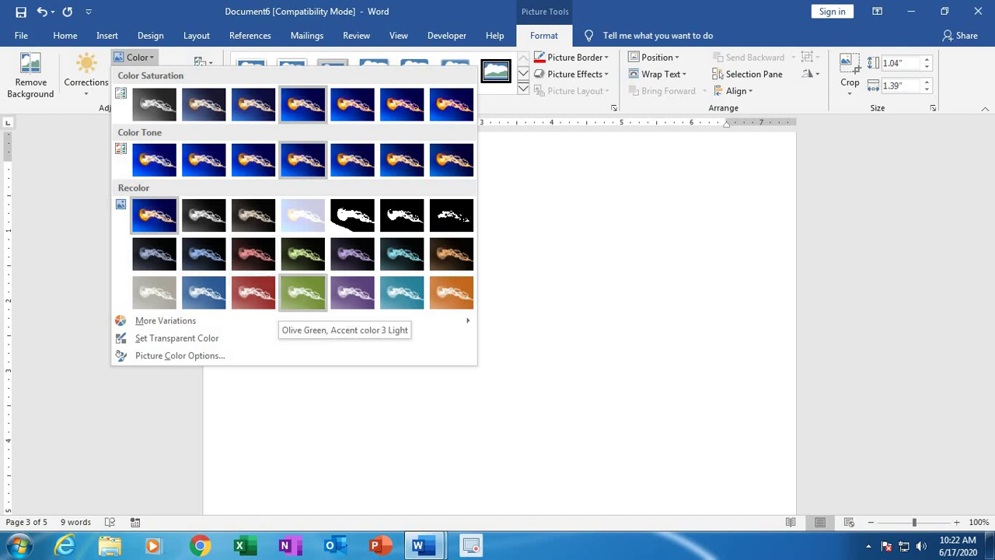
click(302, 292)
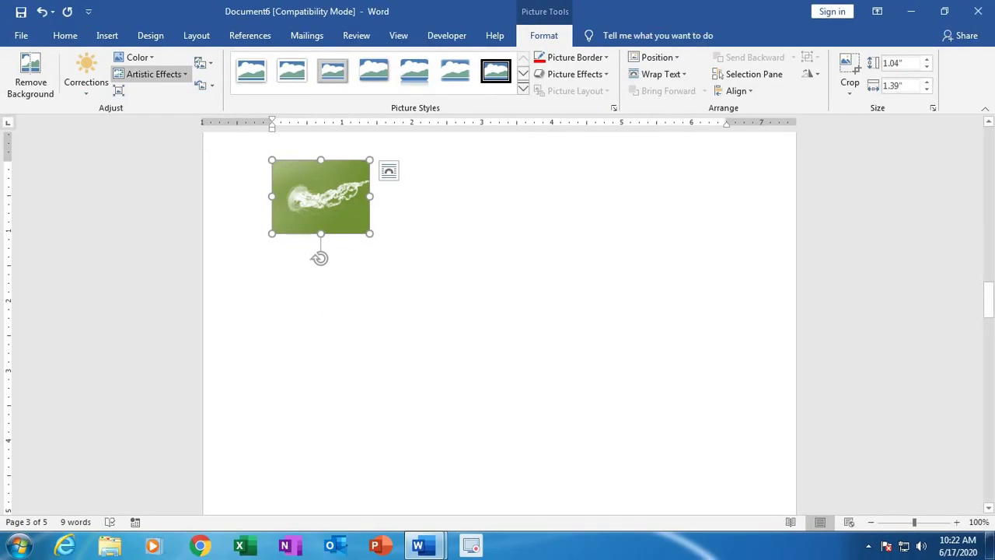
click(610, 266)
- Apply the fourth artistic effect in the gallery's first row to the jellyfish picture and dismiss its layout options
click(140, 74)
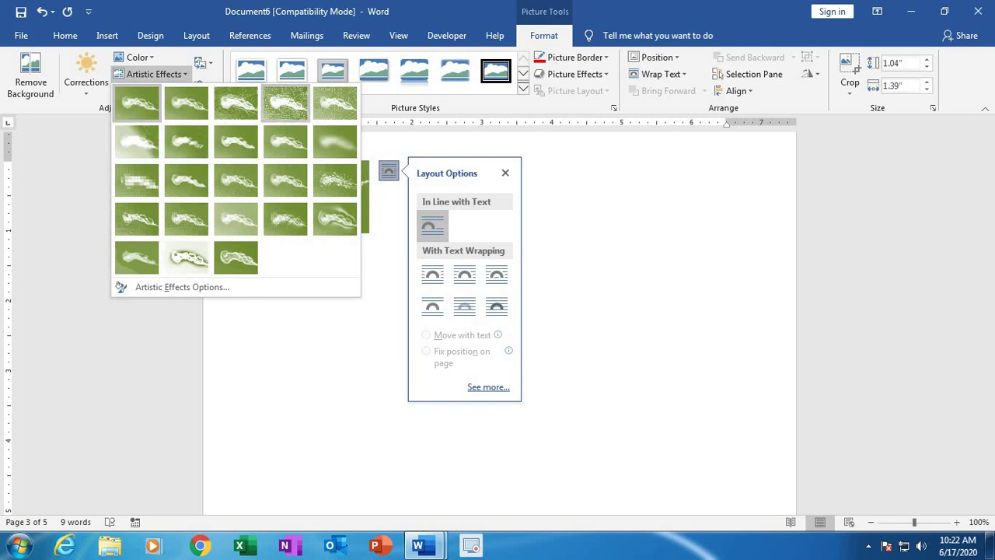
click(285, 103)
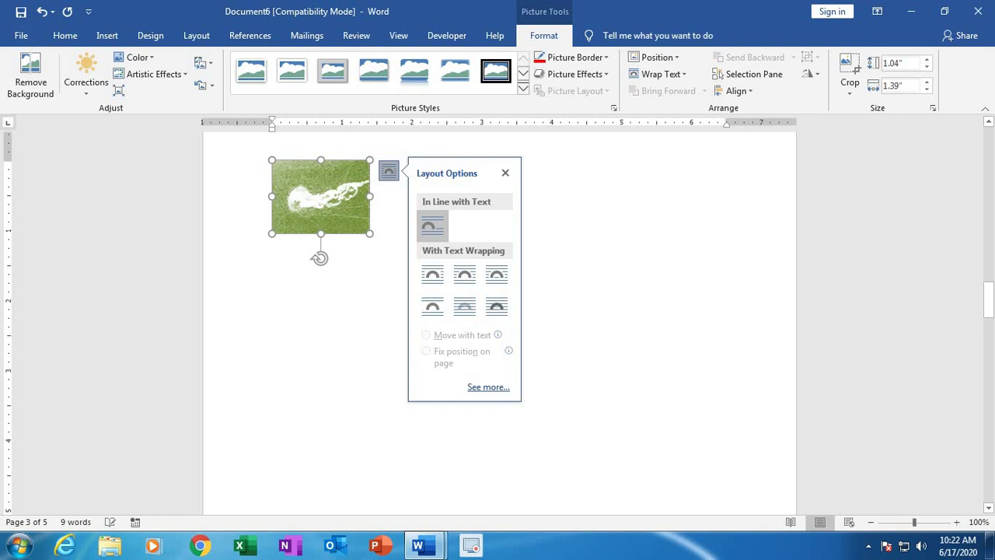
click(505, 172)
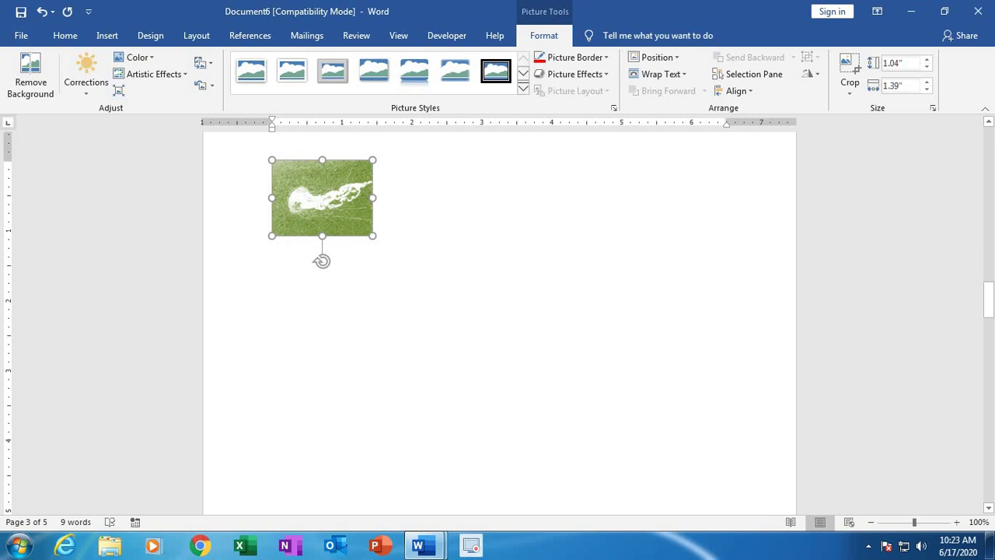
- Enlarge the jellyfish picture proportionally to about 2.33" high by 3.1" wide and apply the black-bordered oval picture style with a shadow beneath
drag(372, 235, 490, 322)
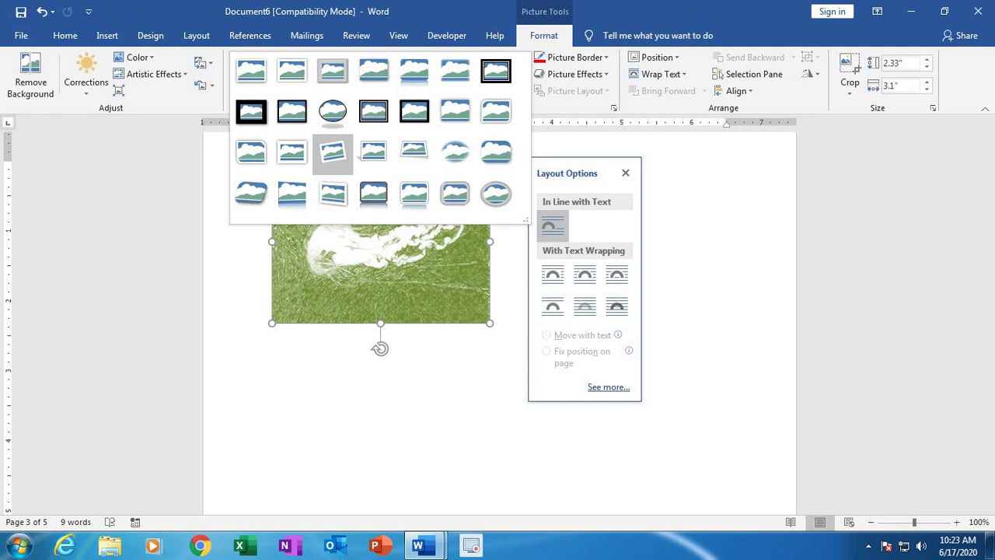
key(Escape)
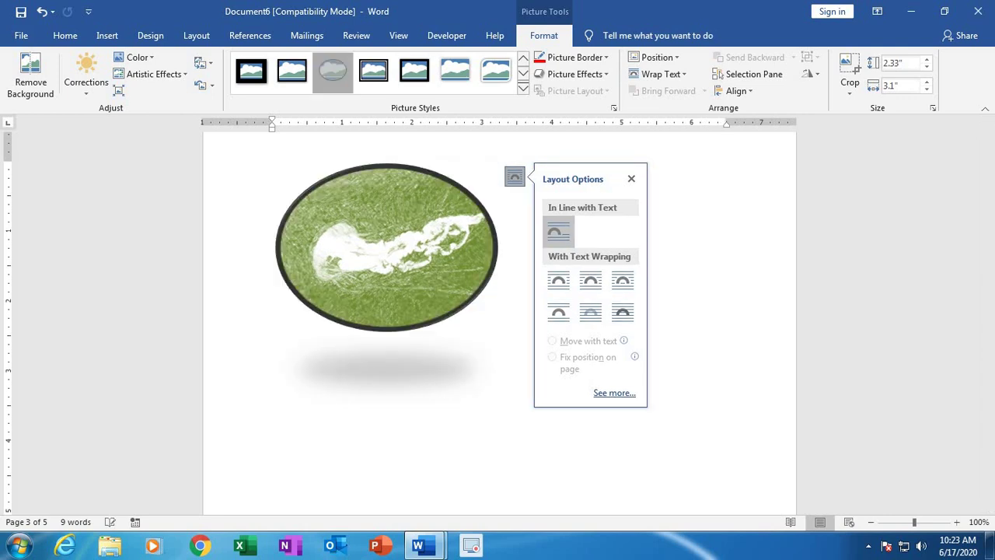
key(Escape)
click(385, 352)
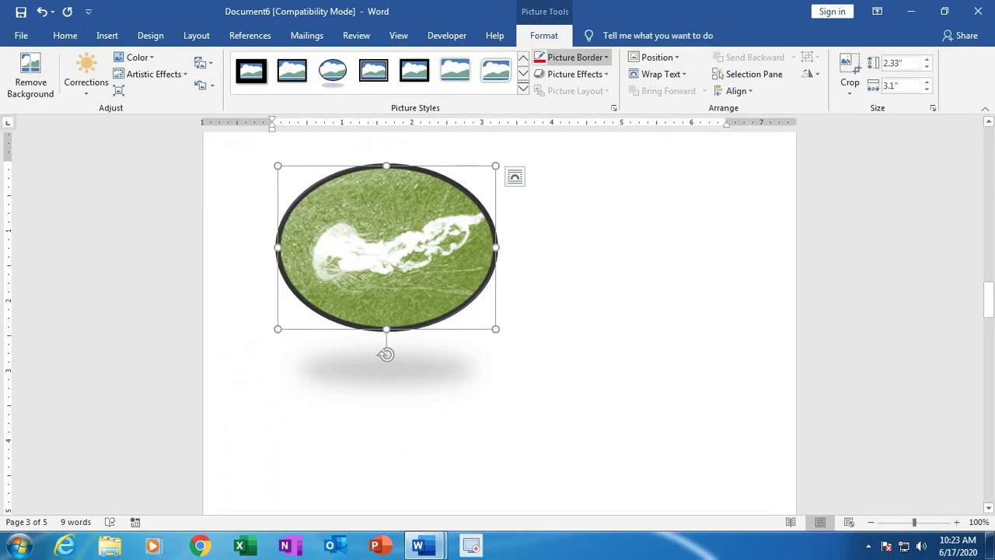
- Color the oval jellyfish picture's border with the standard dark red and deselect the picture
click(544, 115)
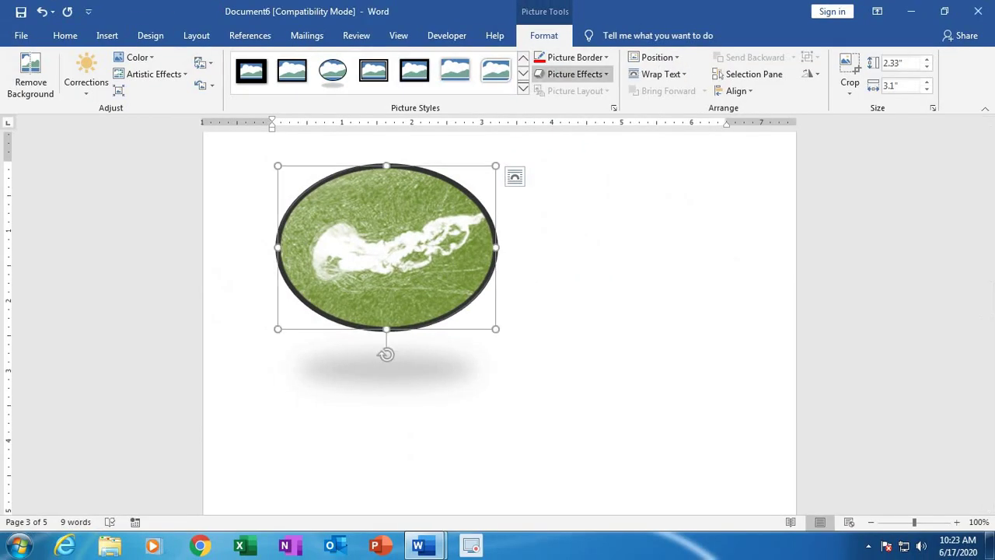
click(575, 56)
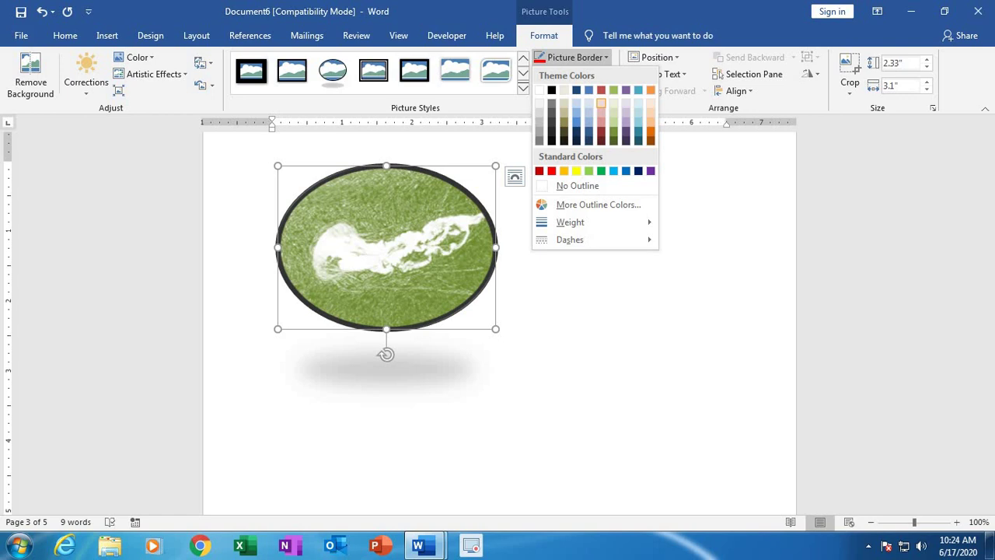
mouse_move(591, 222)
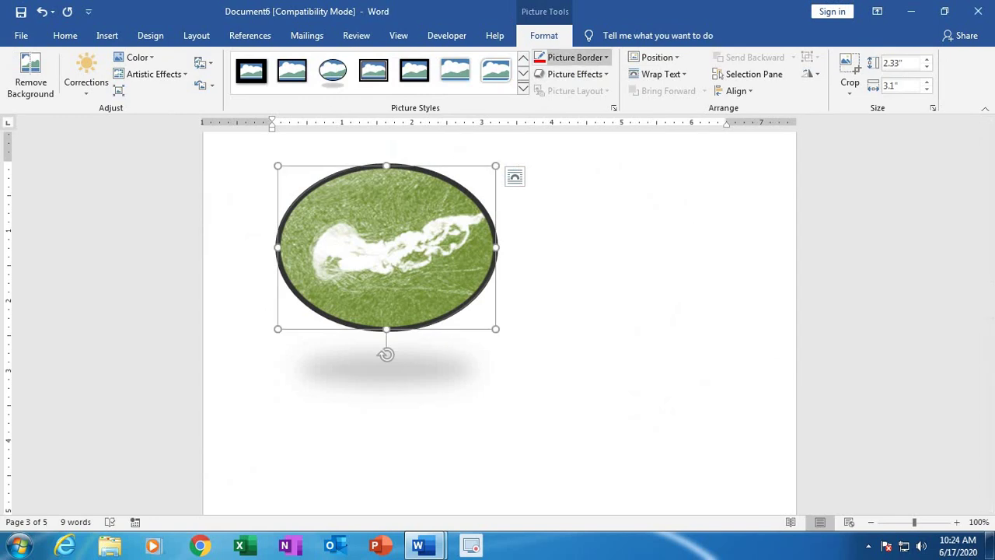
click(575, 57)
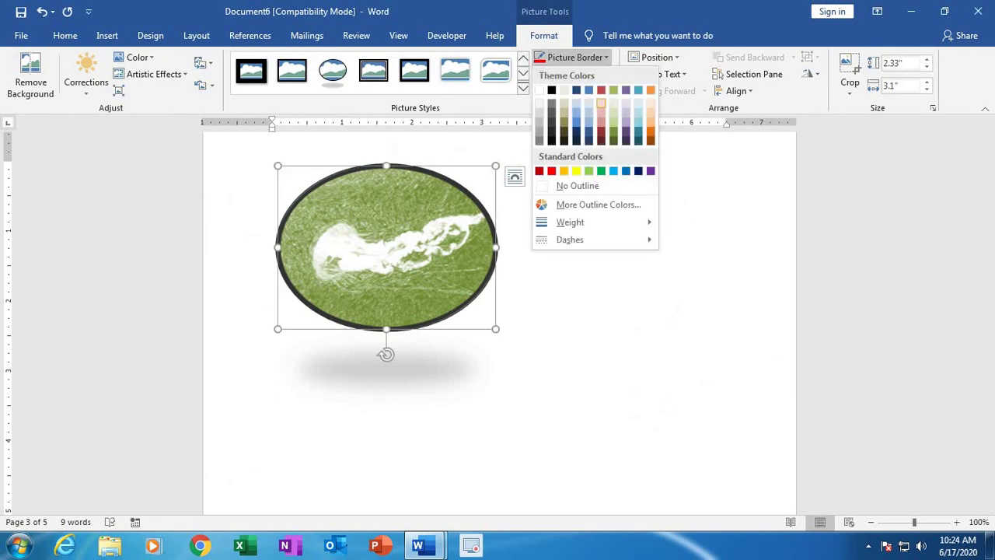
mouse_move(575, 223)
click(706, 370)
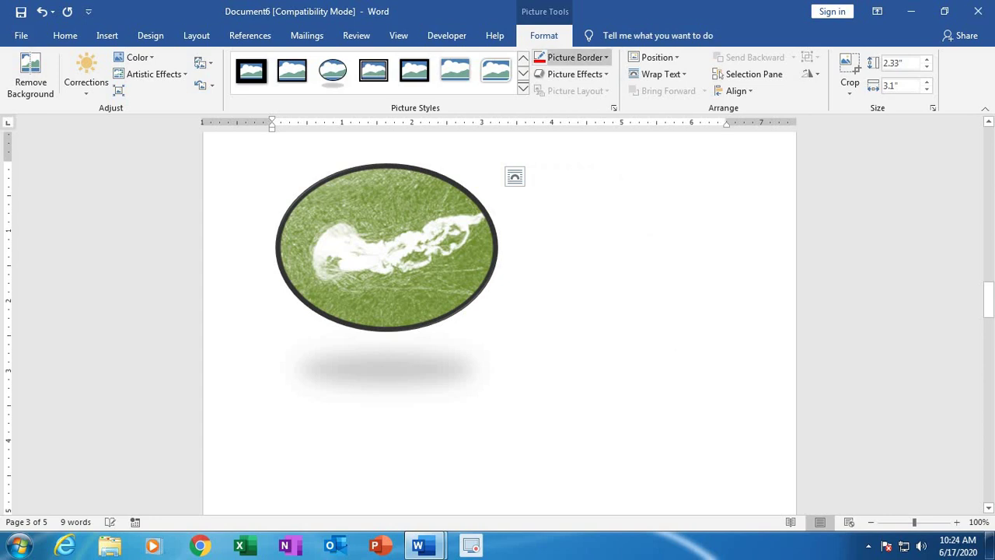
click(577, 58)
click(577, 57)
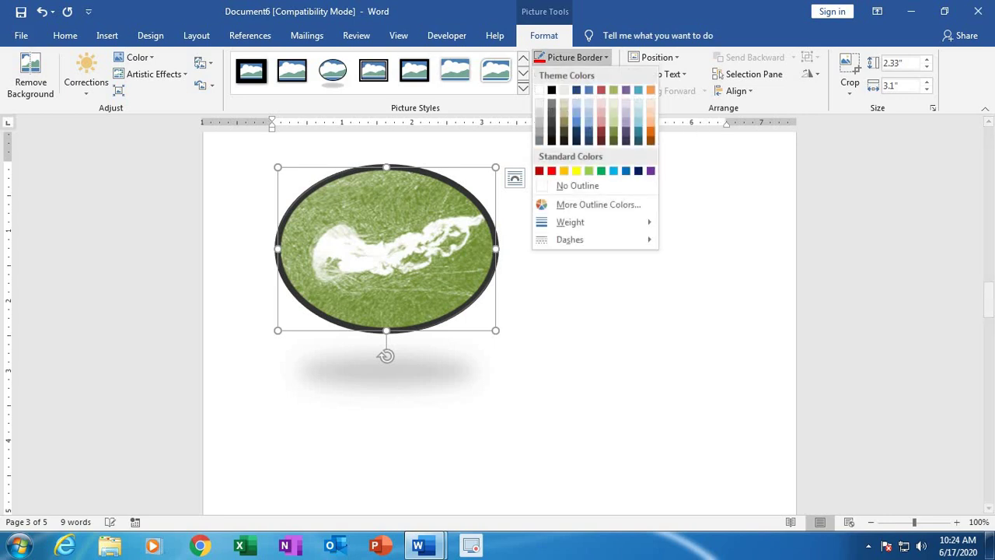
key(Escape)
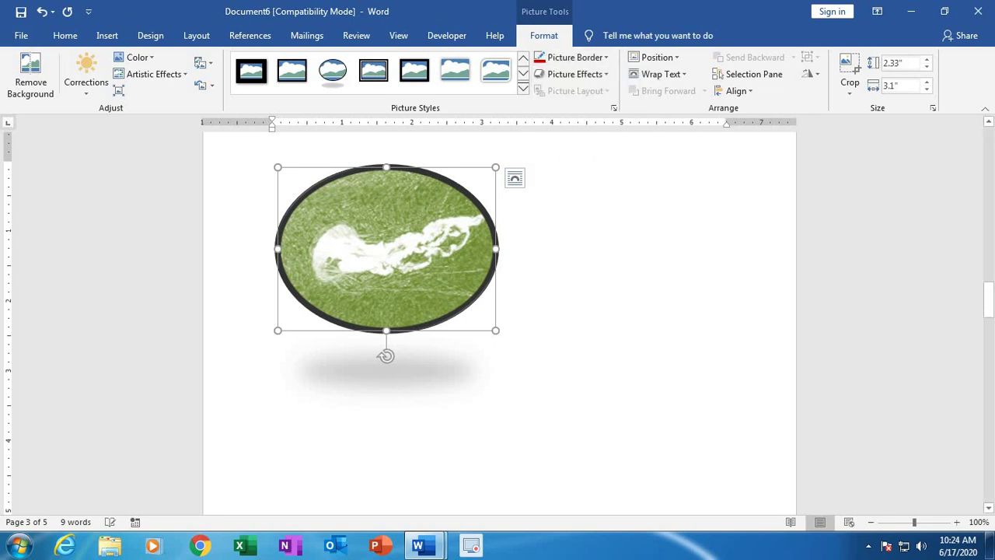
click(501, 399)
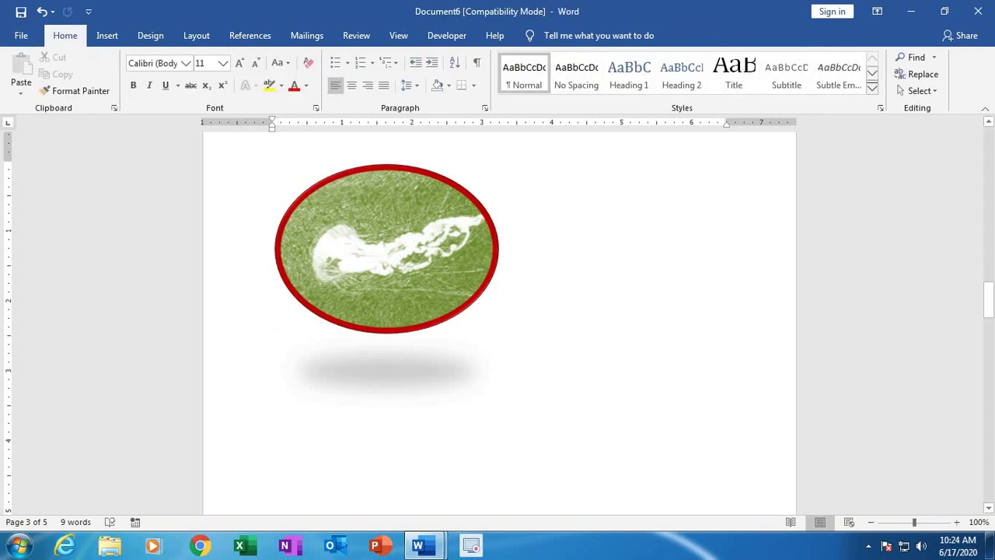
- Apply the reflection variation in the third row and third column to the oval jellyfish picture
click(387, 249)
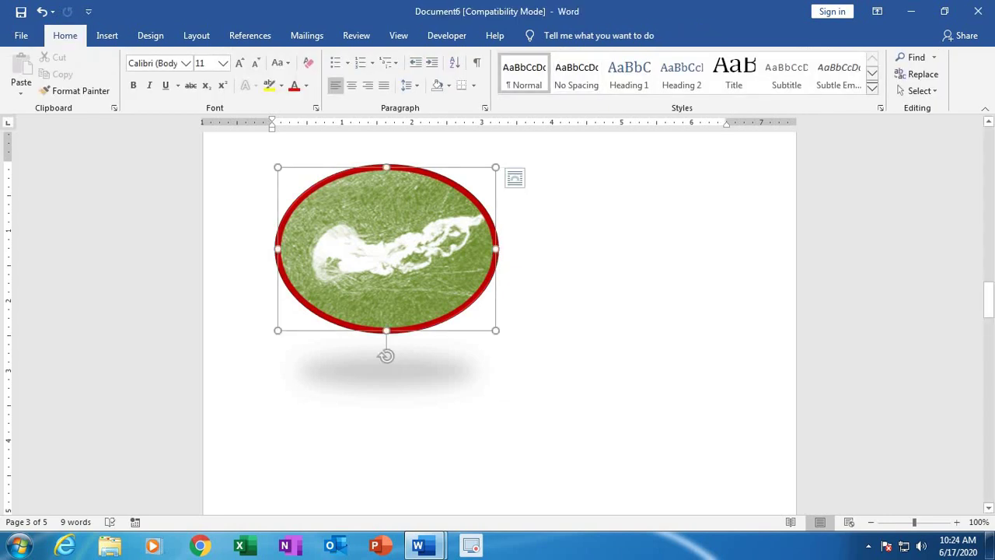
click(544, 35)
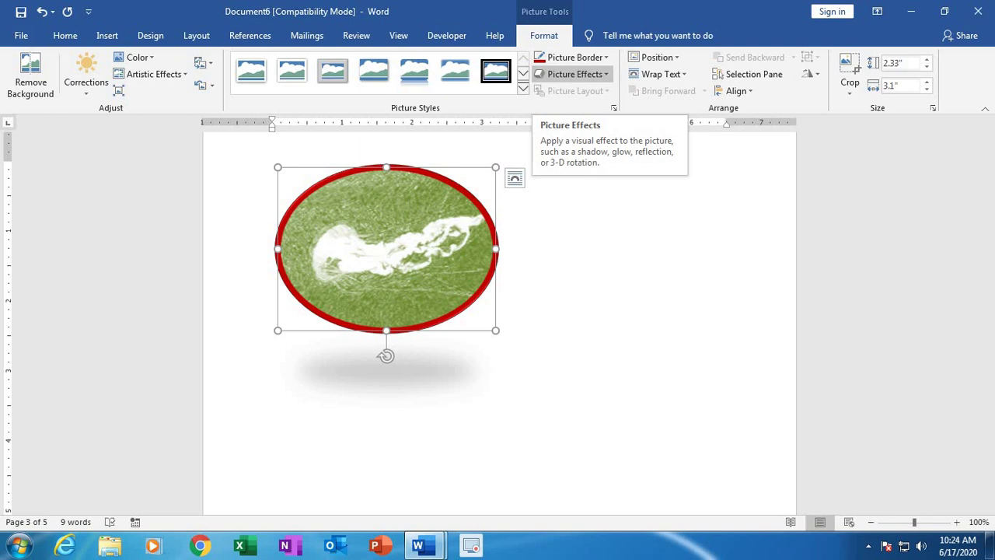
click(574, 73)
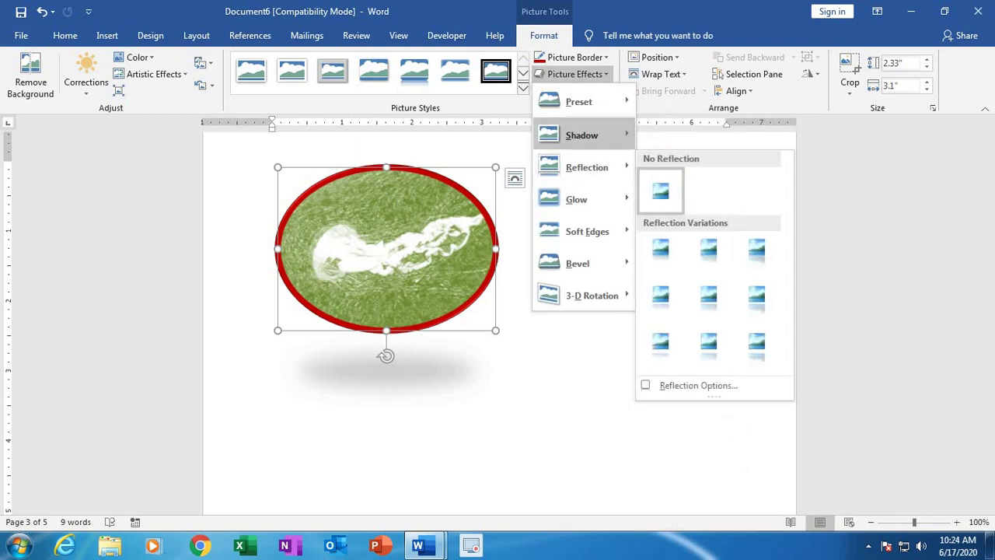
mouse_move(579, 102)
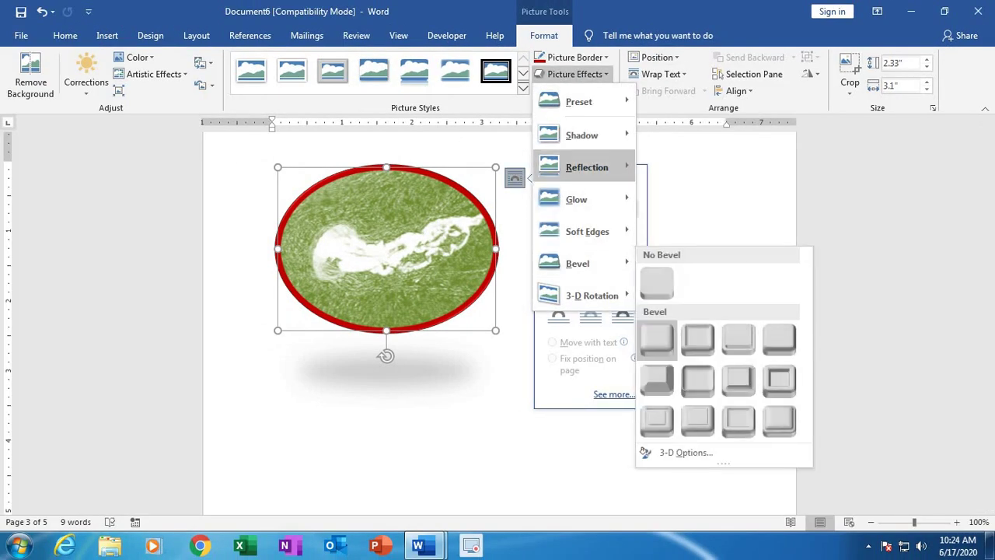
mouse_move(587, 167)
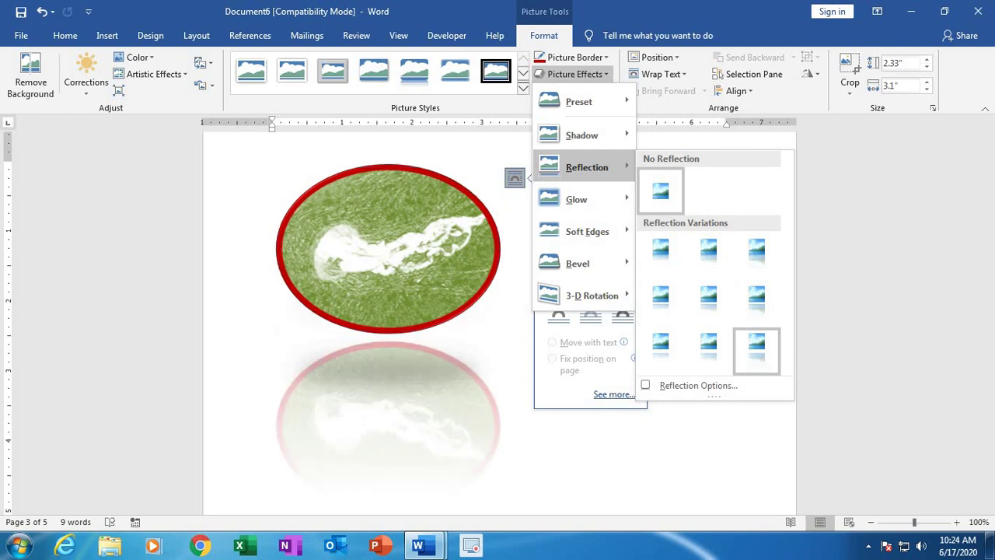
click(756, 302)
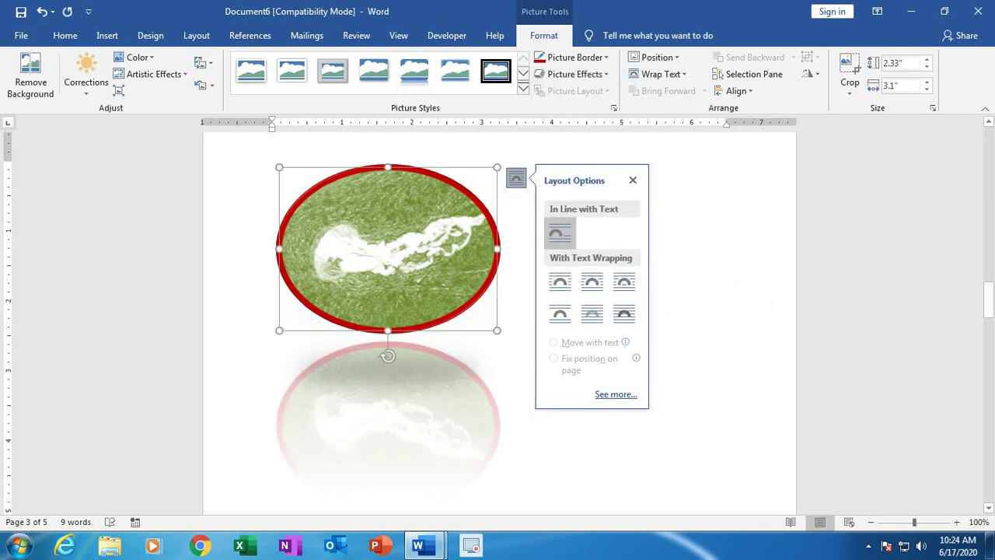
click(388, 355)
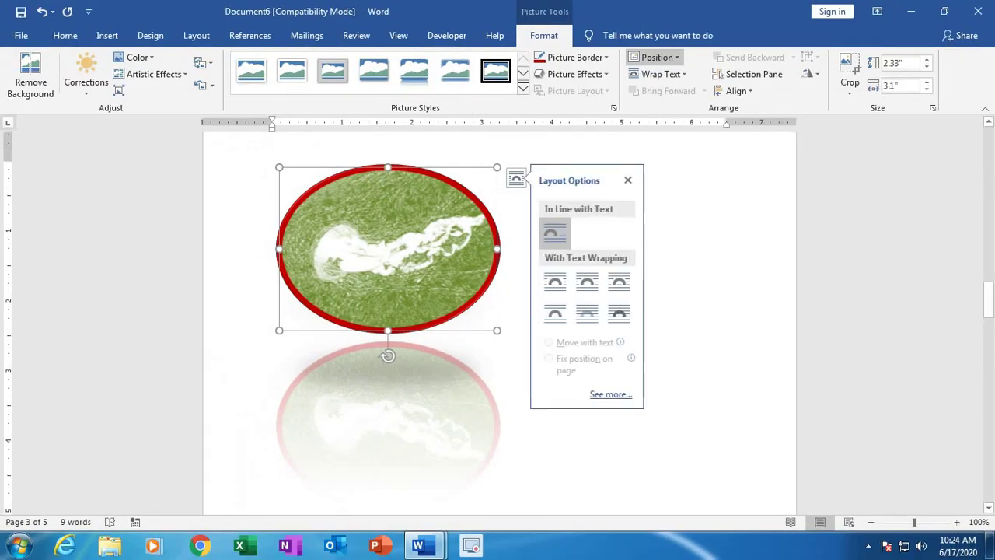
- Position the jellyfish picture in the top left of the page with square text wrapping and locate it in the document
click(653, 57)
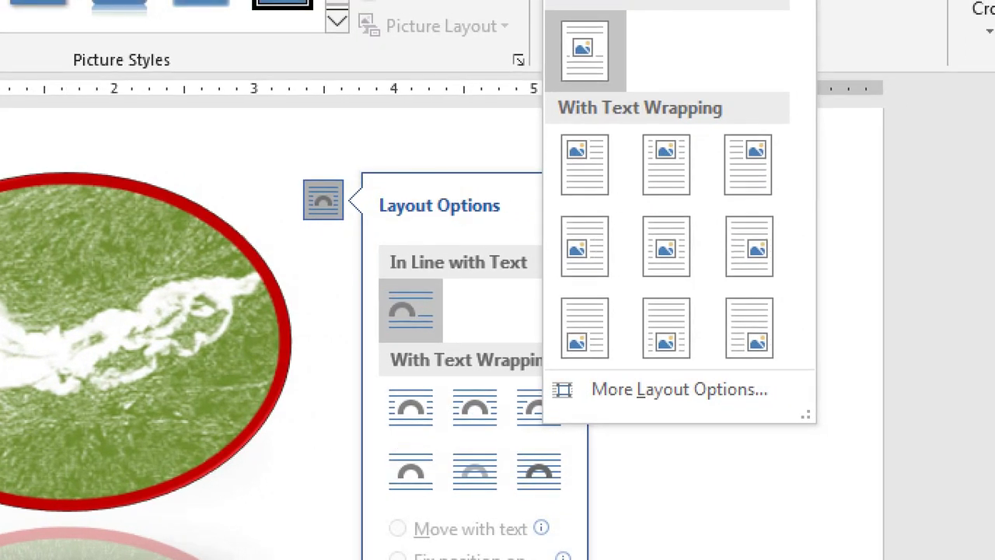
key(Escape)
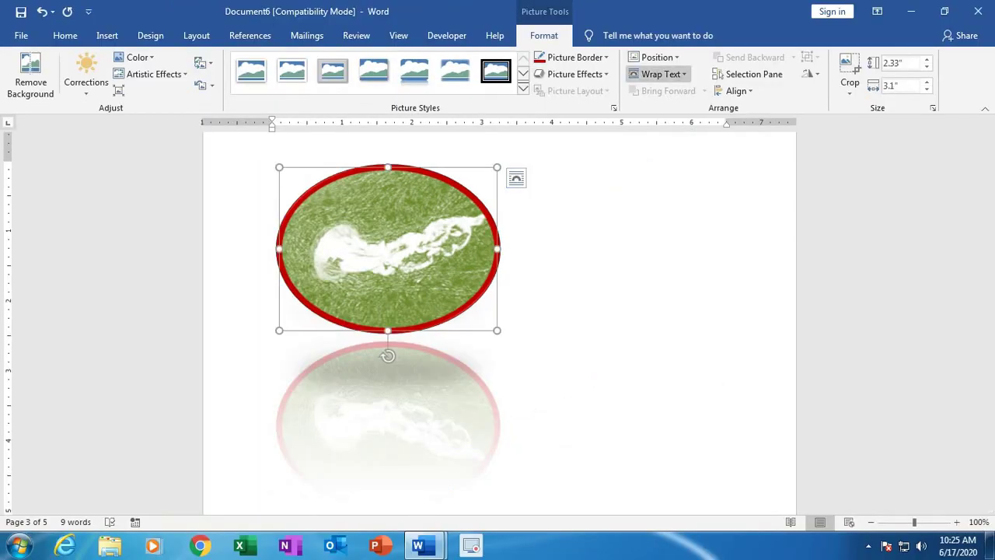
click(657, 56)
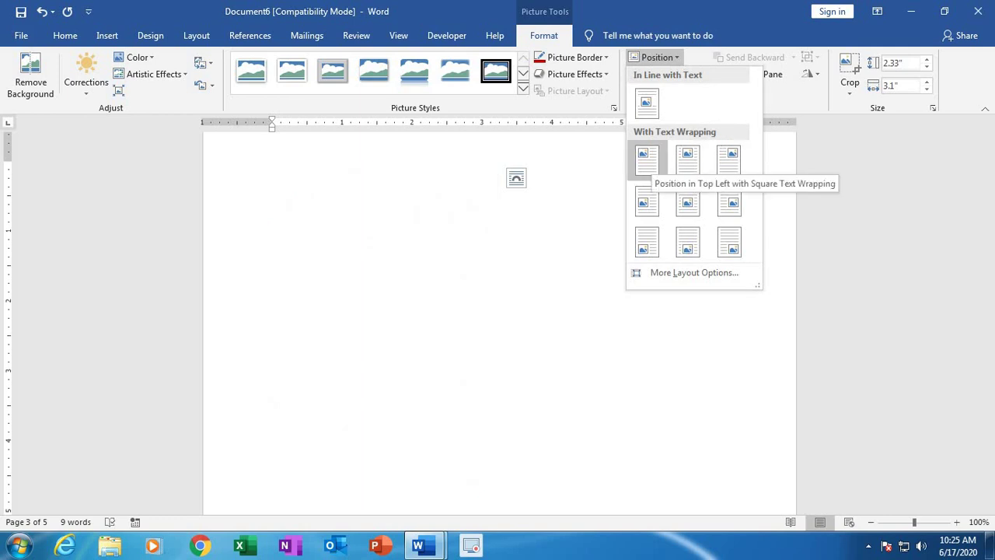
click(647, 159)
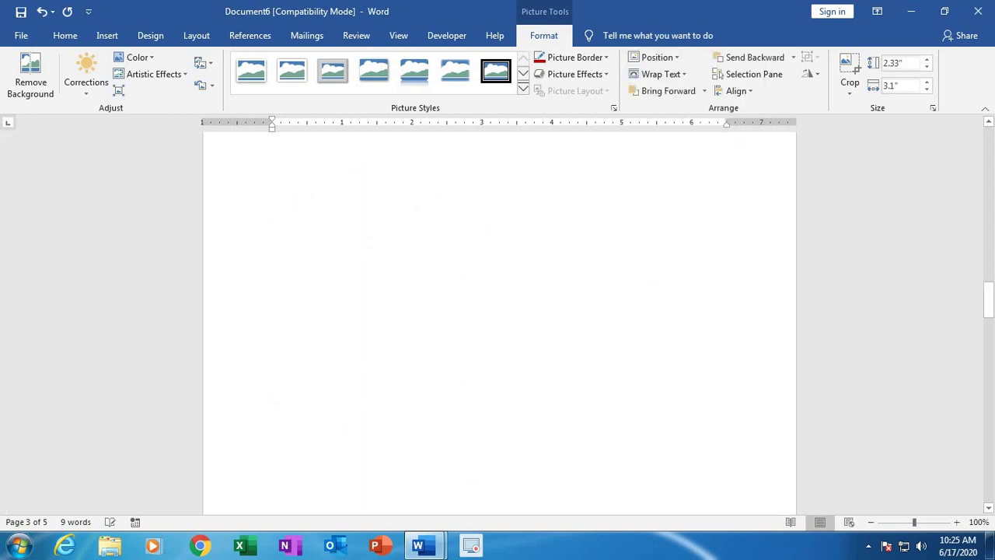
scroll(499, 319, down, 10)
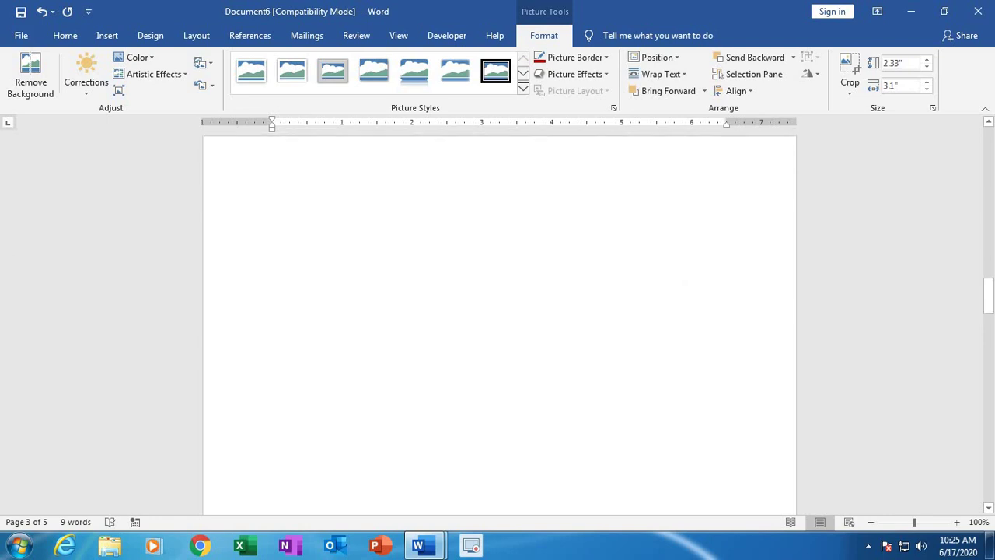
scroll(499, 318, down, 2)
scroll(499, 318, up, 15)
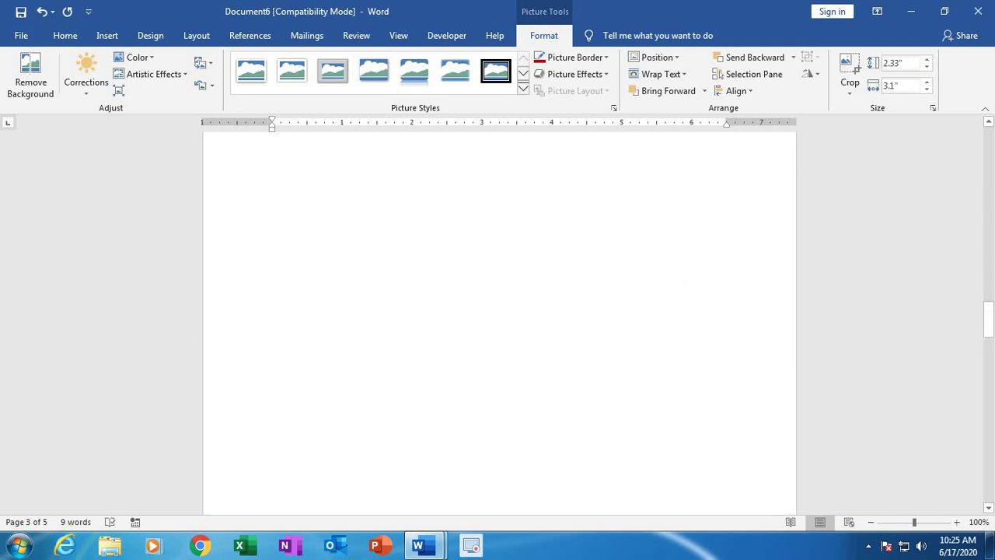
scroll(499, 322, up, 6)
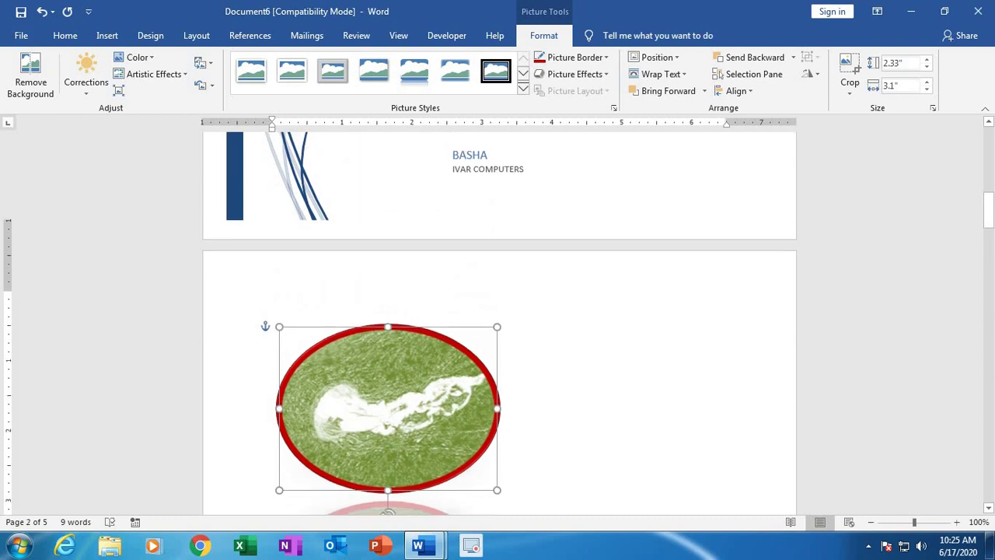
click(511, 263)
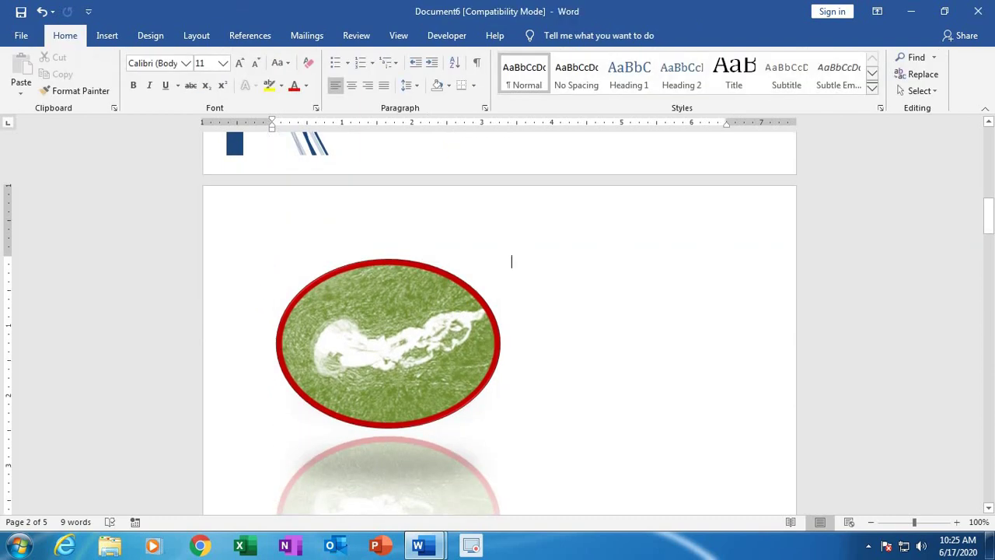
key(shift+Home)
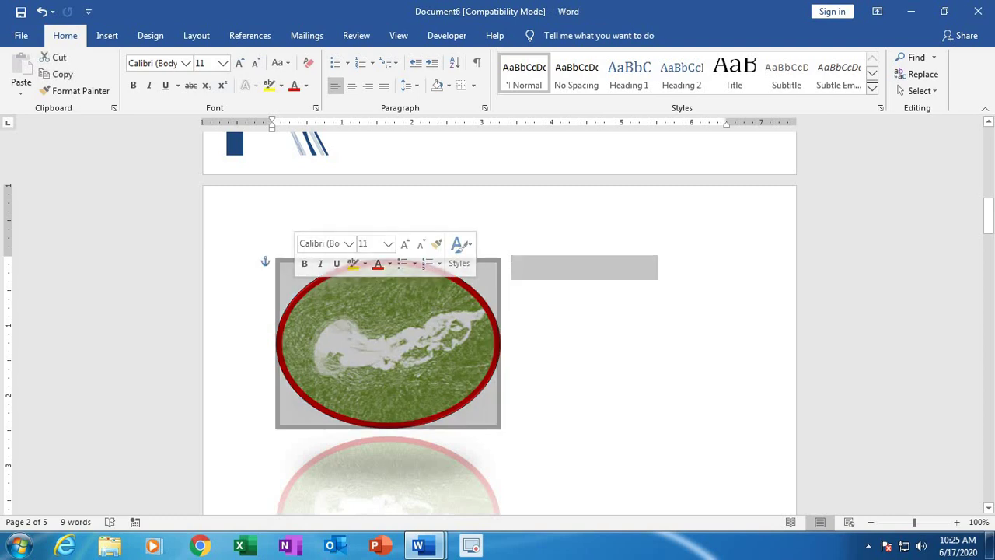
click(512, 263)
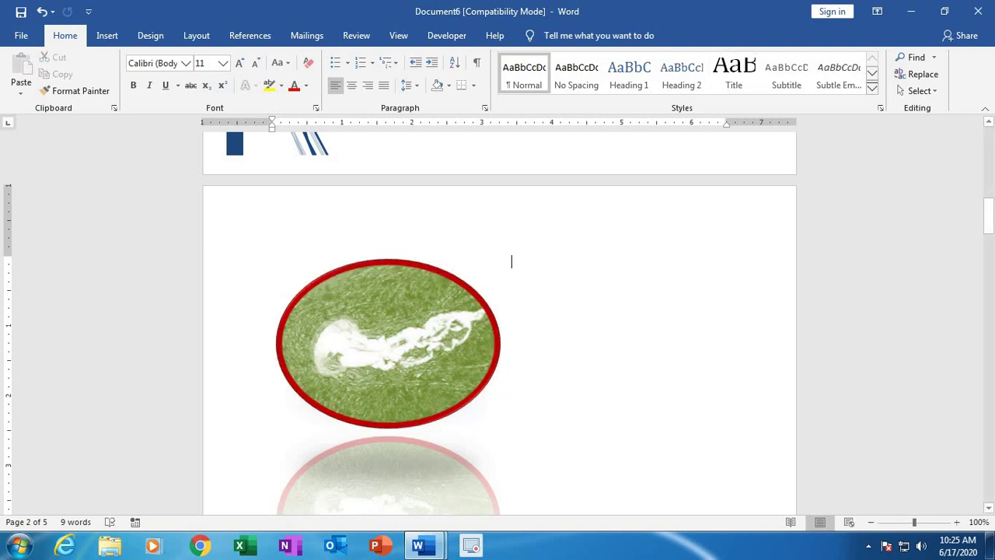
- Position the jellyfish picture in the top center of the page with square text wrapping
double_click(387, 342)
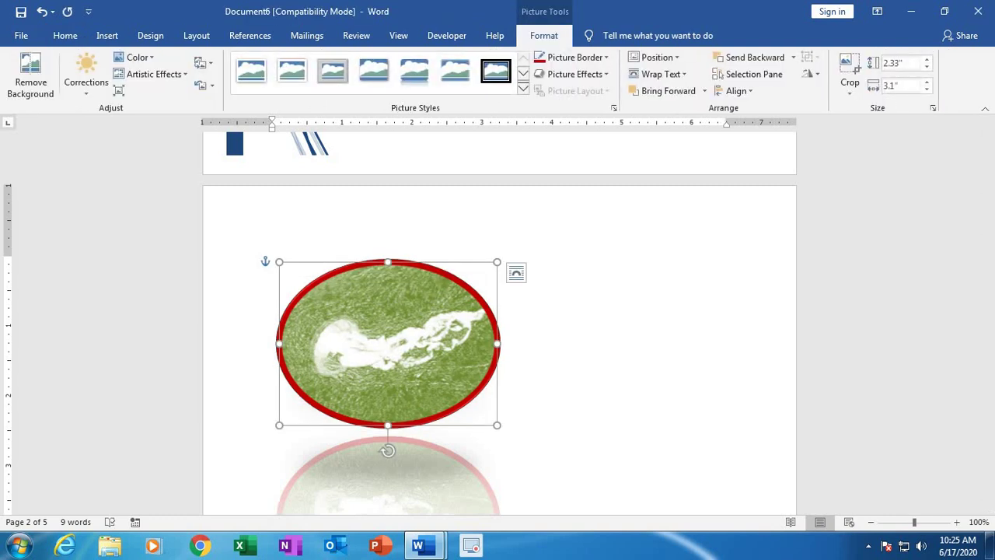
click(653, 57)
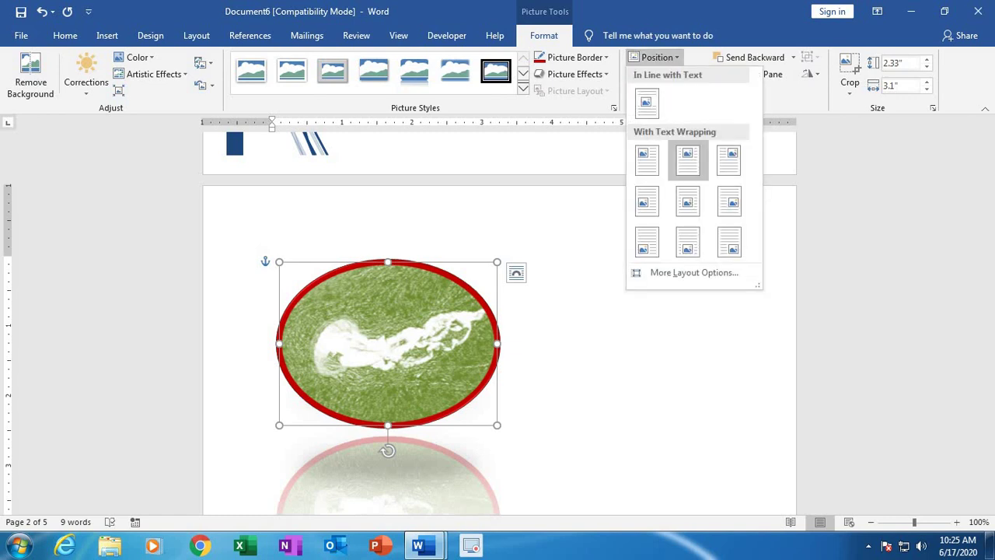
click(687, 159)
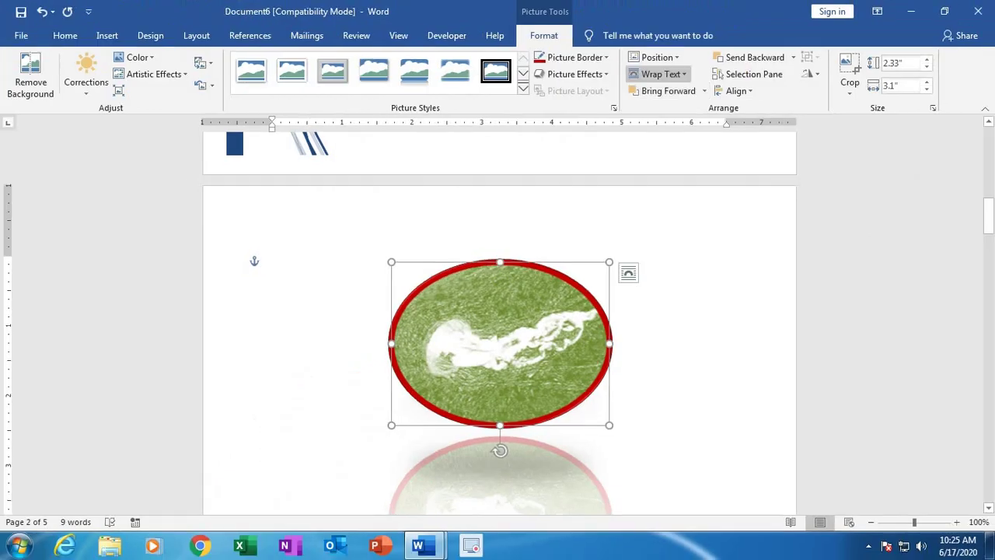
click(581, 470)
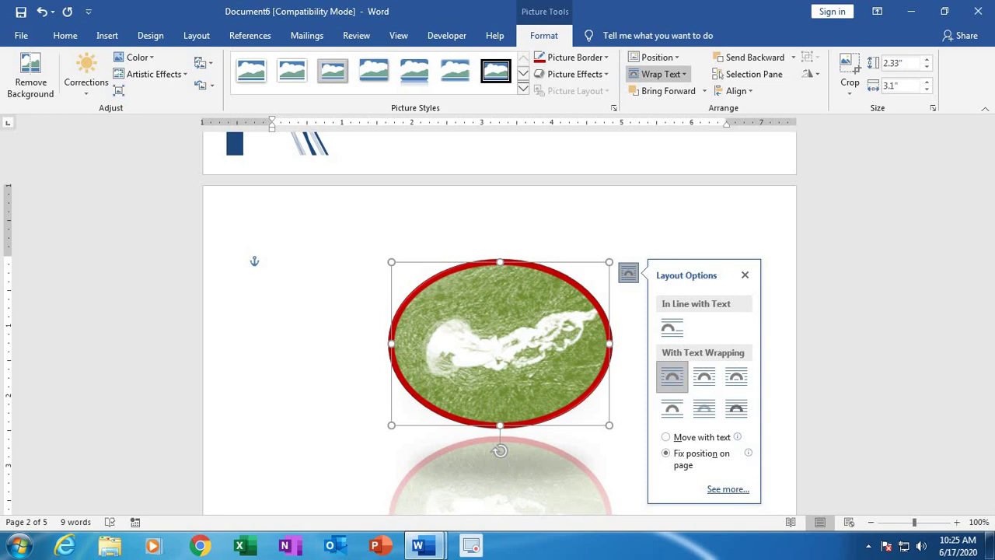
click(656, 74)
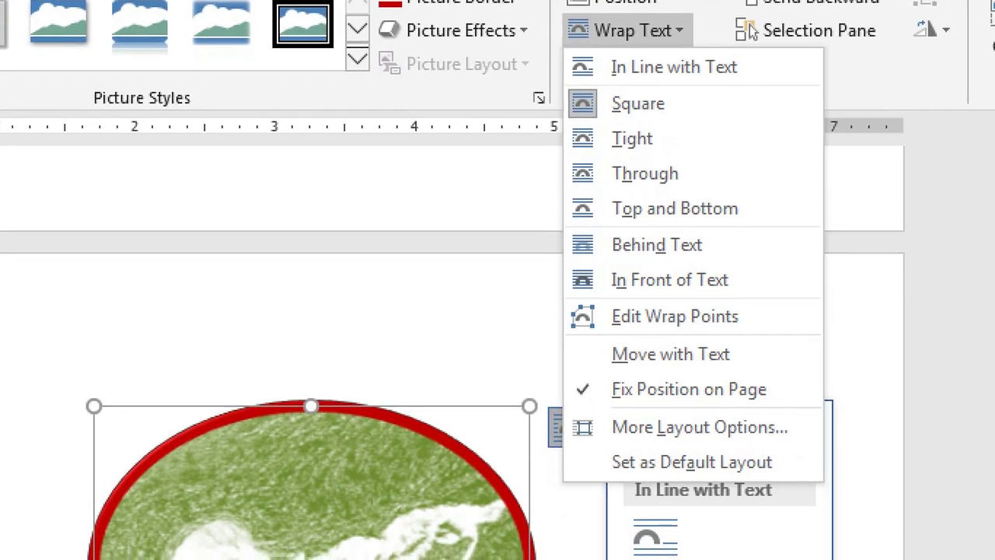
key(Escape)
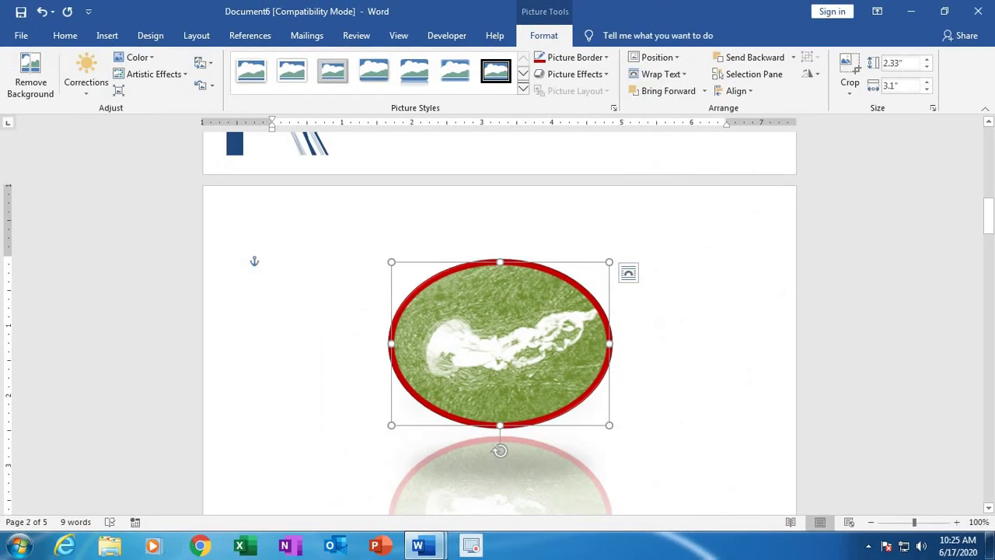
- Deselect the jellyfish picture and write "Hai Hello Good morning Students." on the text line around it
key(Escape)
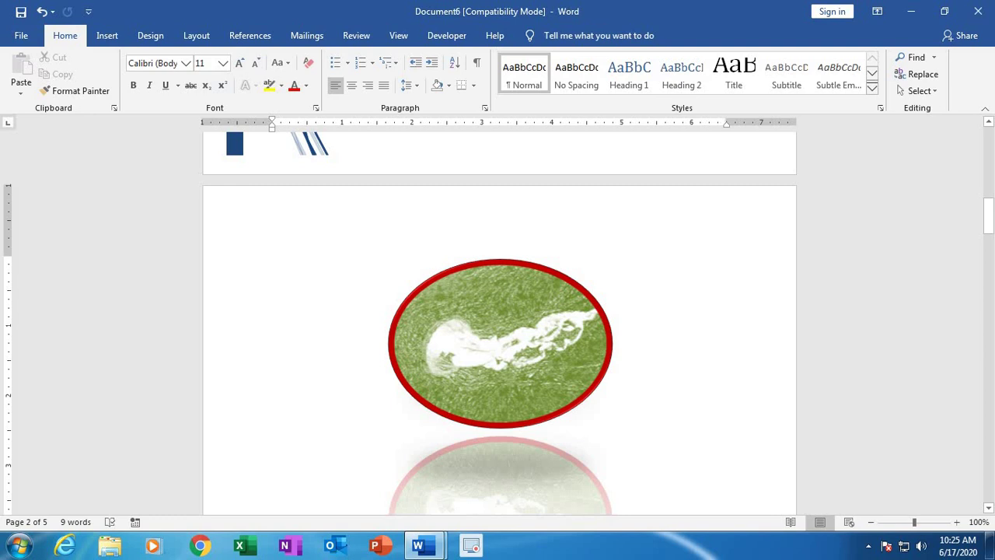
text(H)
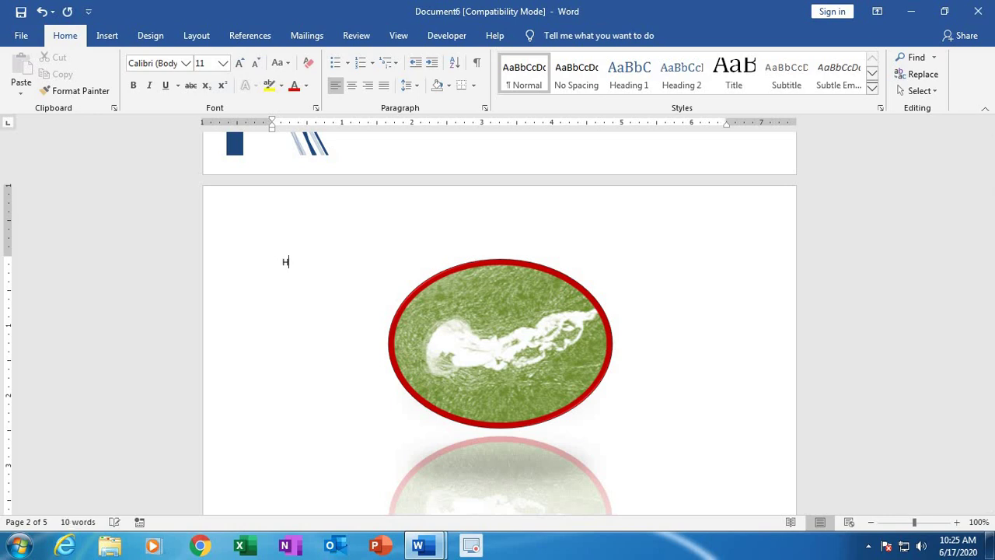
text(ai Hello Good morning)
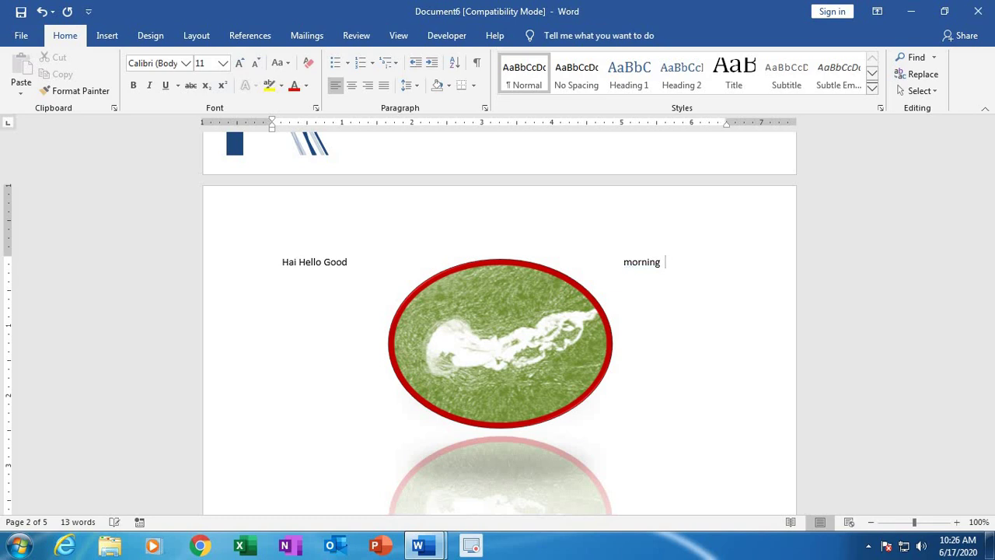
text(  Students.)
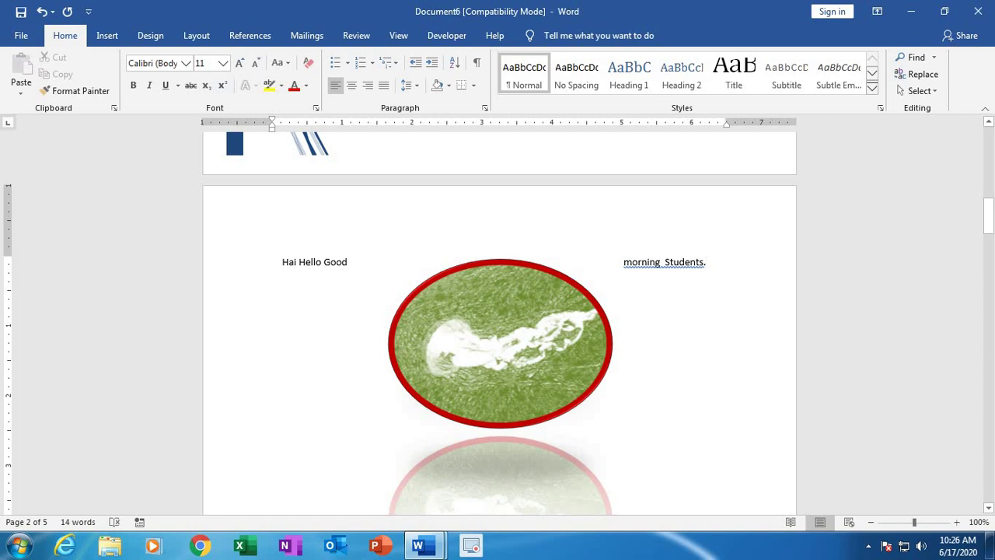
- Set the jellyfish picture's text wrapping to Behind Text
click(623, 262)
click(500, 344)
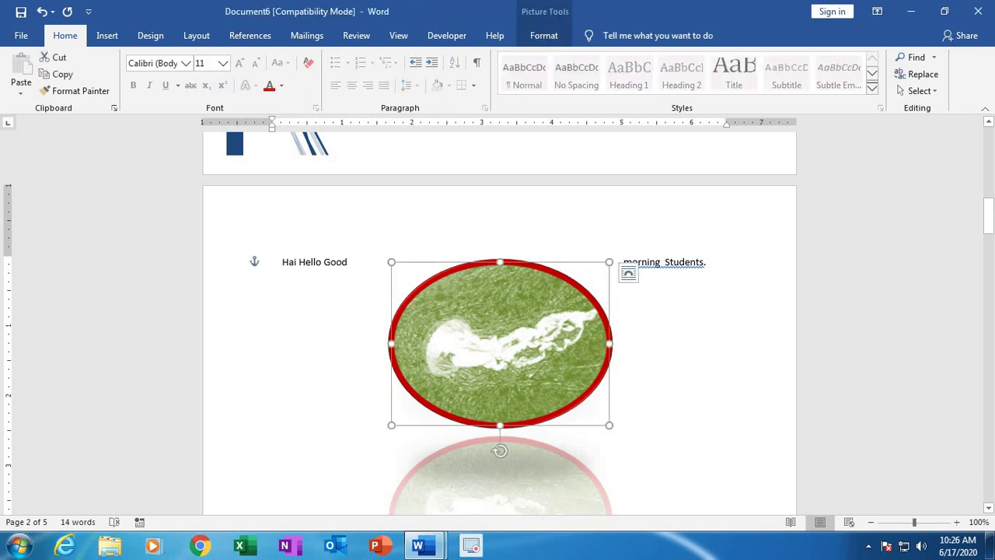
click(544, 35)
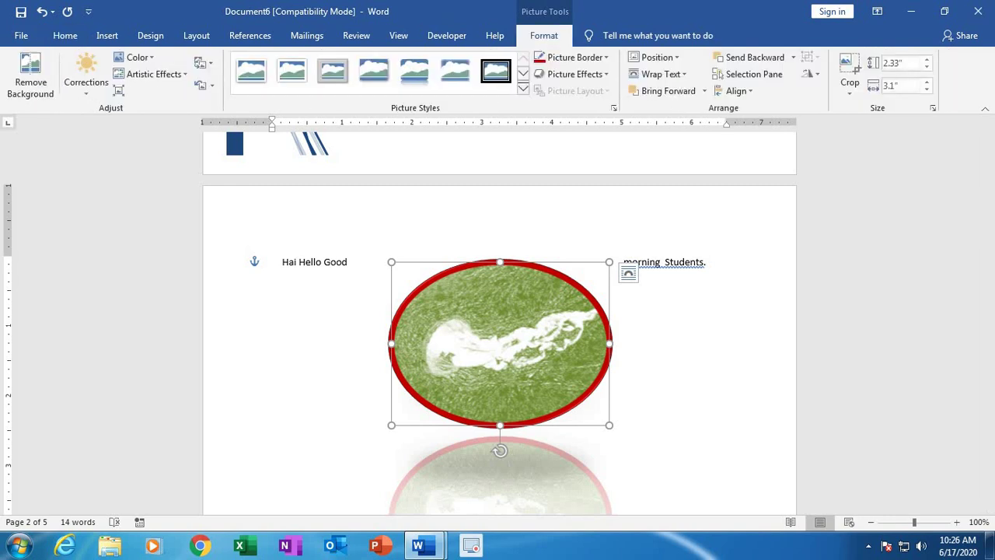
click(660, 74)
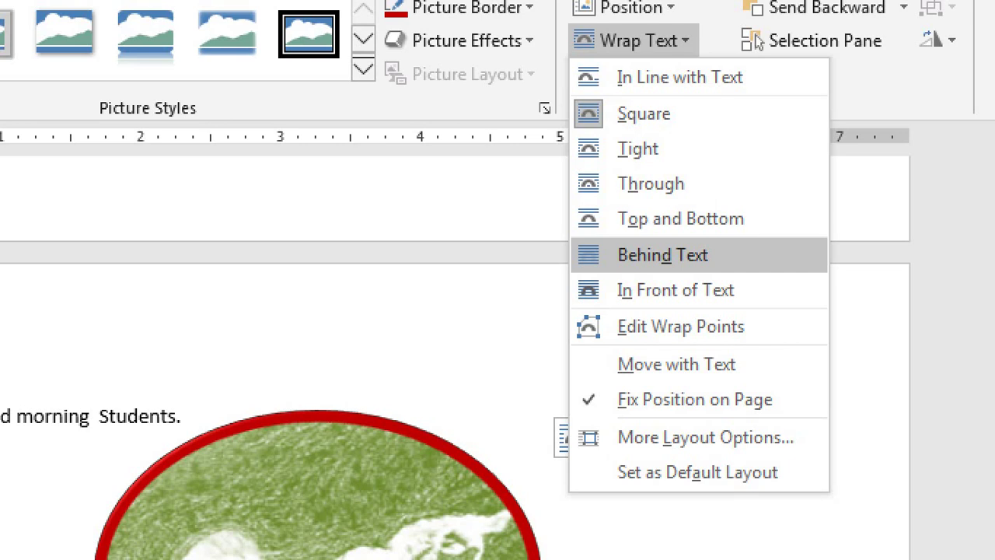
key(Escape)
click(563, 437)
click(637, 41)
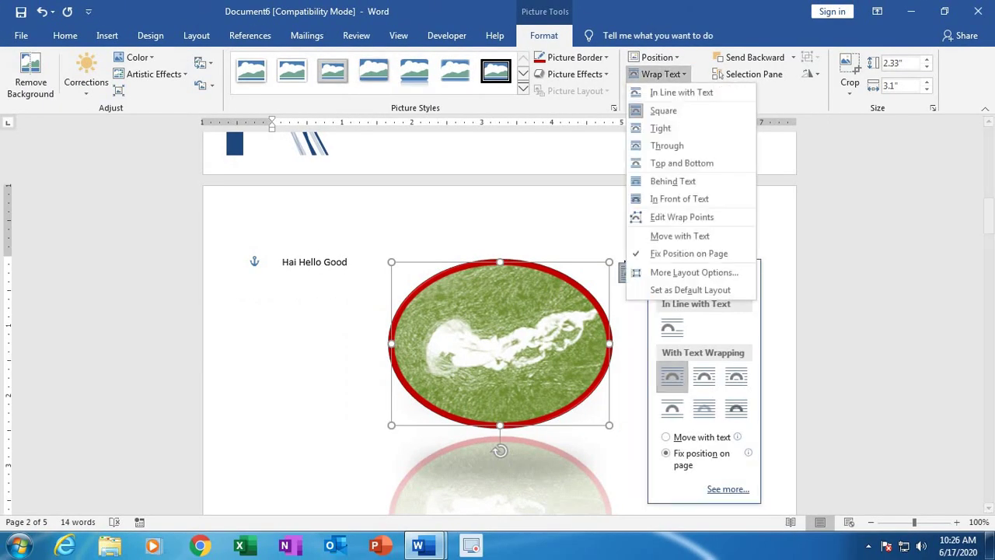
click(672, 180)
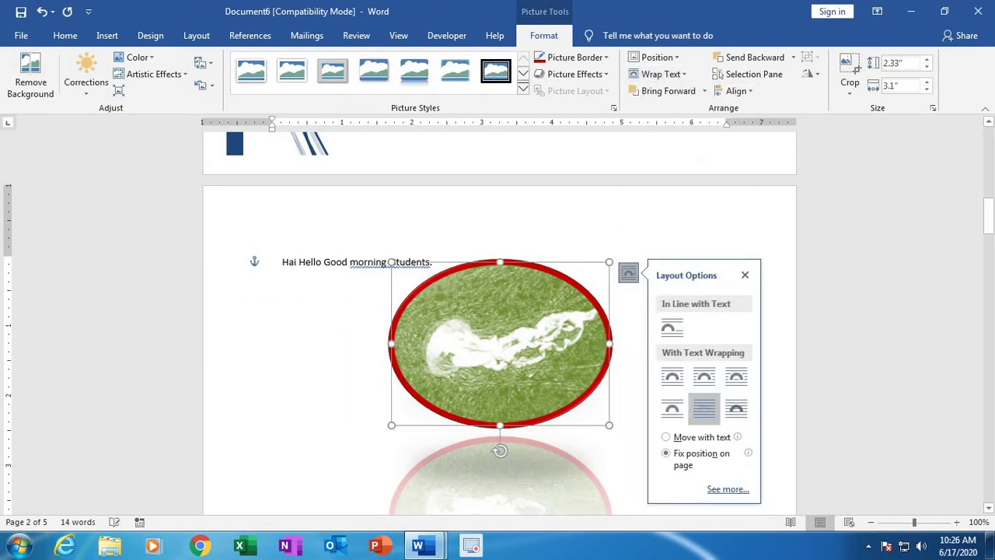
- Continue the greeting after "Students." with "Prepare well . Take care of", running across the picture
click(433, 262)
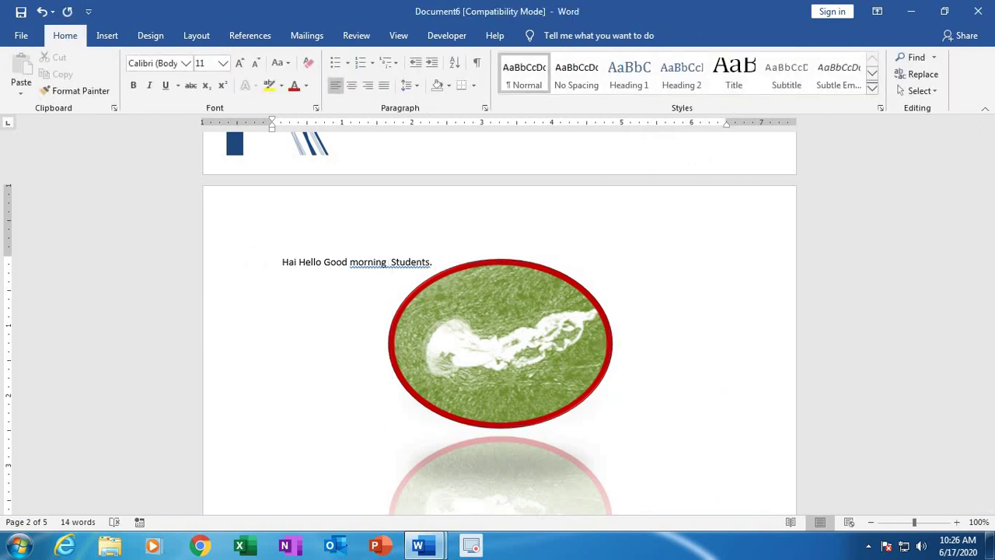
text(Prepaer)
key(BackSpace)
key(BackSpace)
text(re well. Take care of)
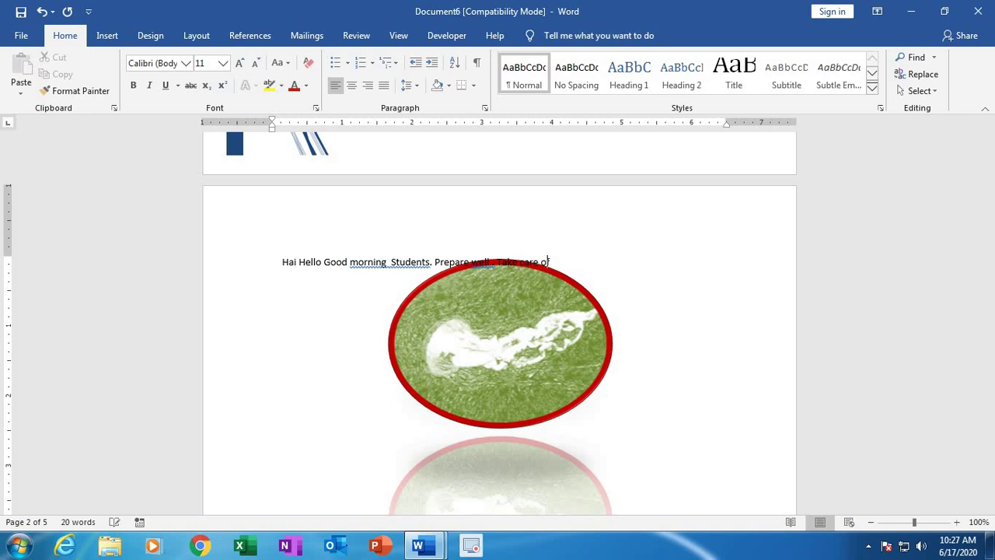